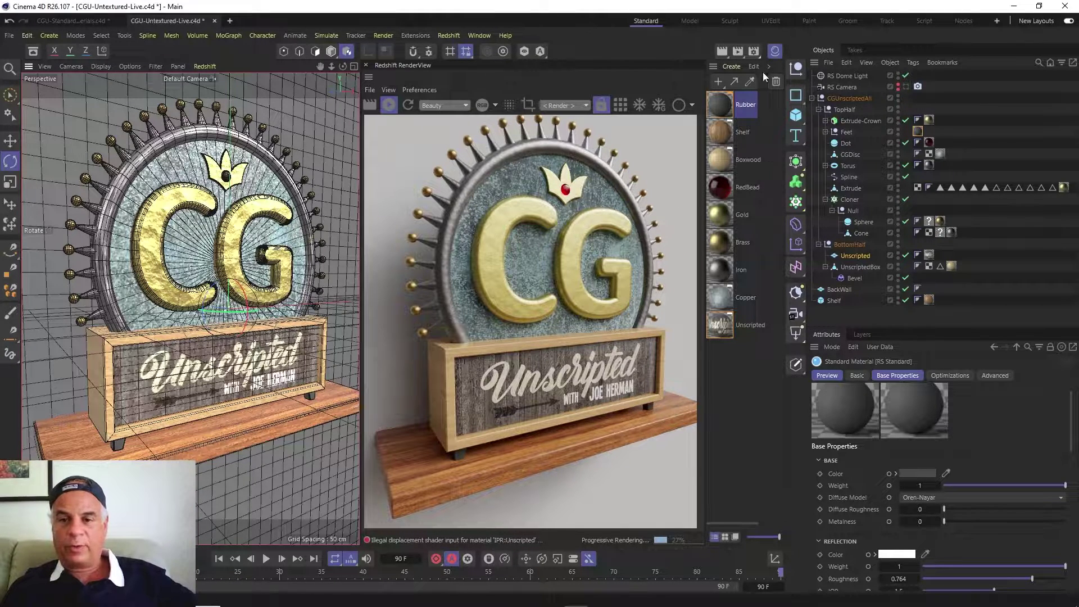
Create a new Redshift Standard material from the Material Manager's Create menu
click(722, 80)
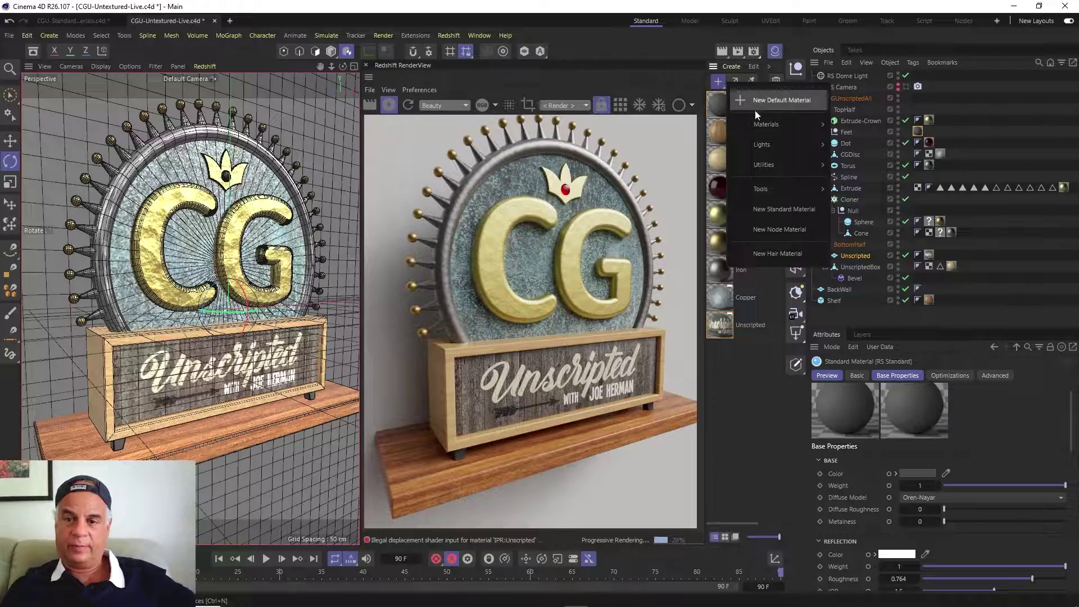
mouse_move(764, 125)
click(865, 270)
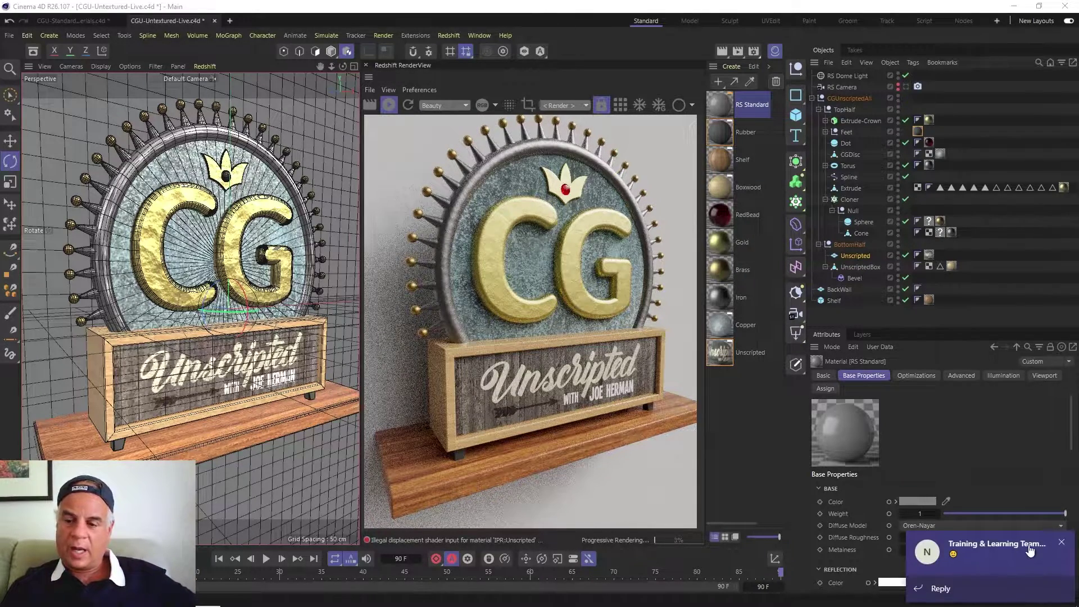
click(1062, 544)
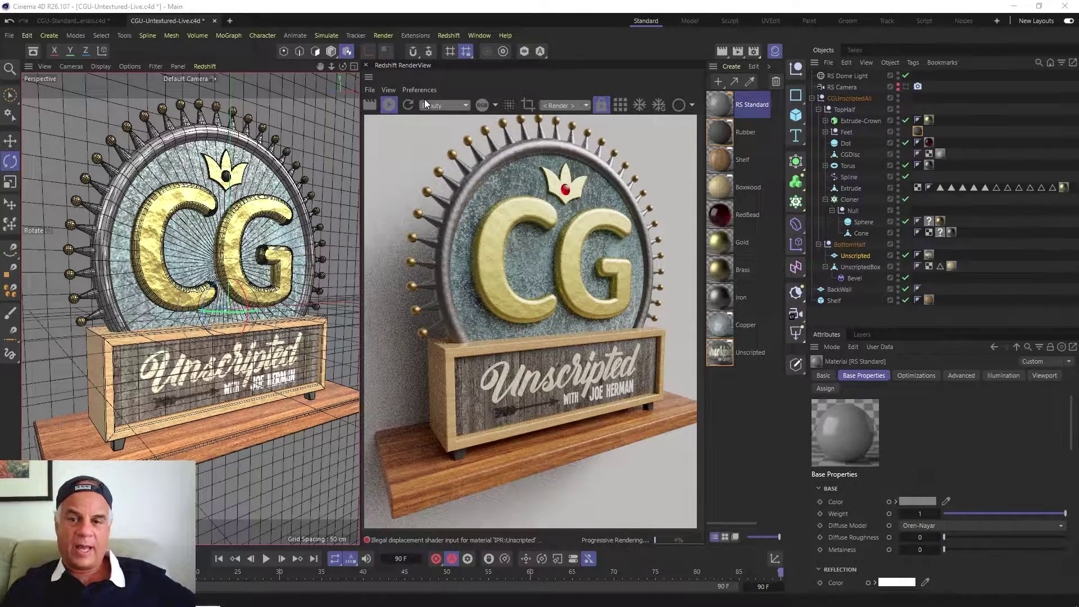
Rename the new material to Brick and open its node graph
double_click(751, 106)
text(Br)
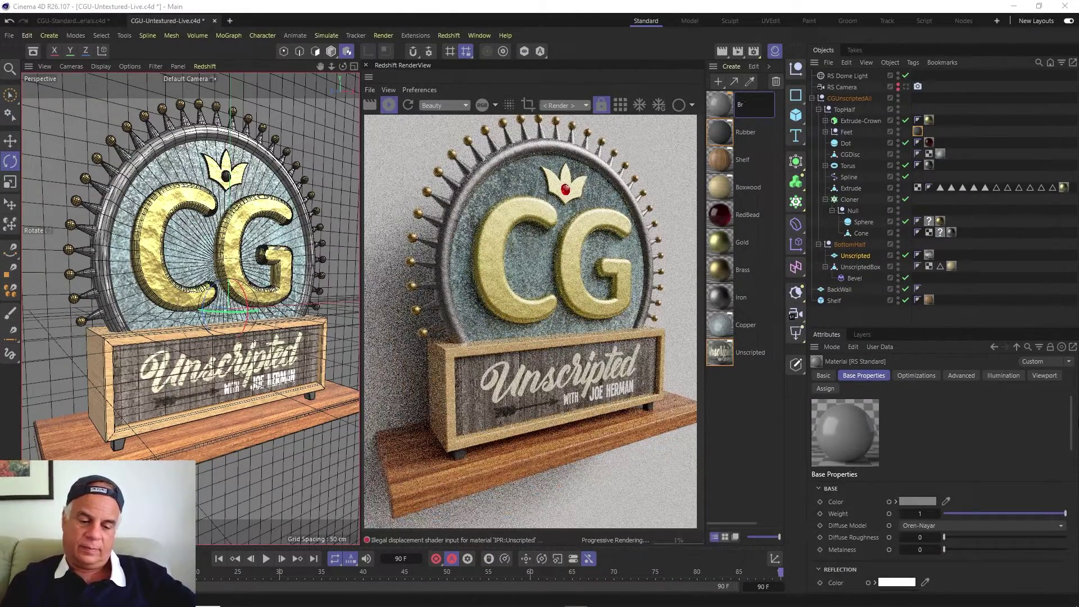
text(ick)
key(Return)
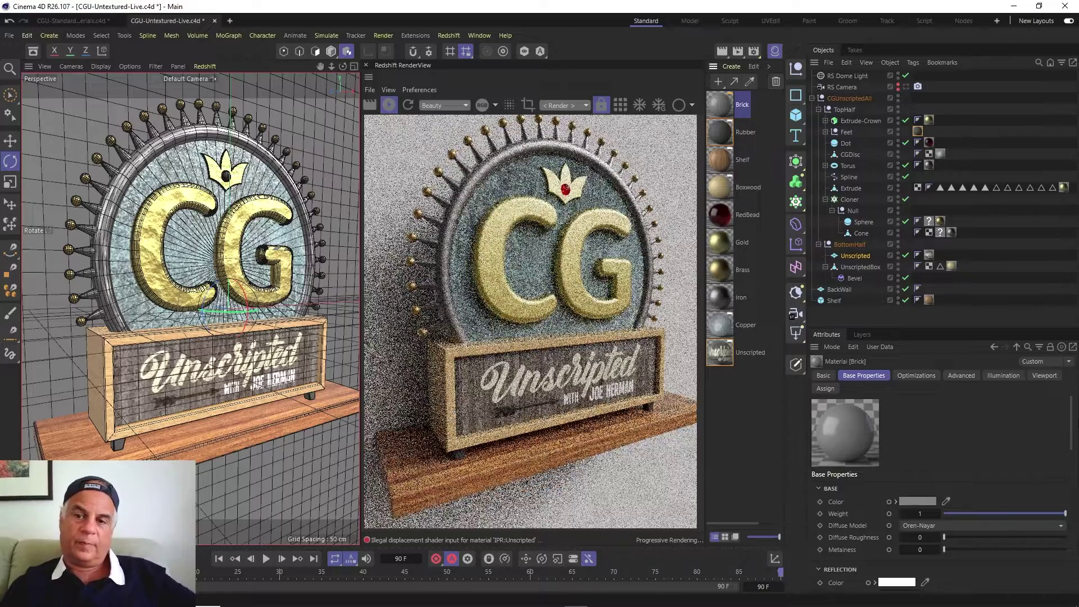
double_click(725, 106)
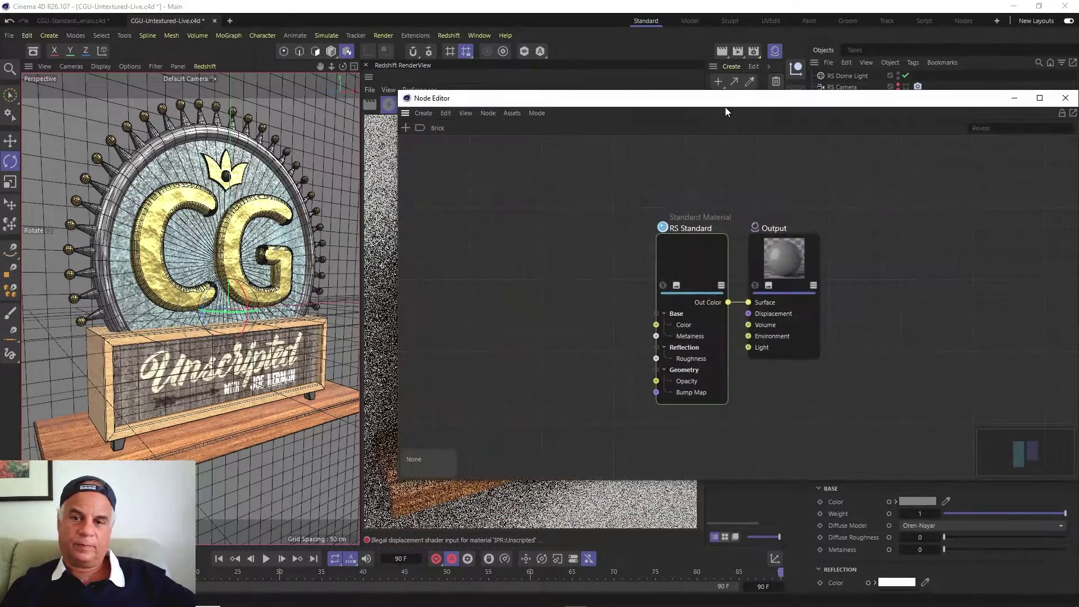
Add a Texture node to the Brick graph and place it left of RS Standard
drag(727, 101, 349, 117)
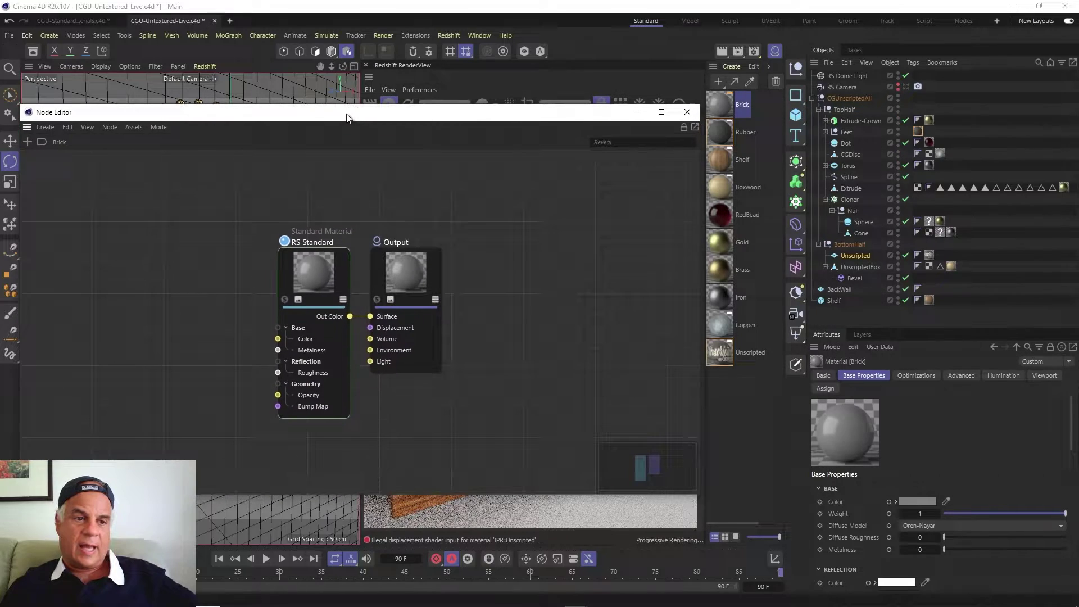
click(28, 143)
text(tex)
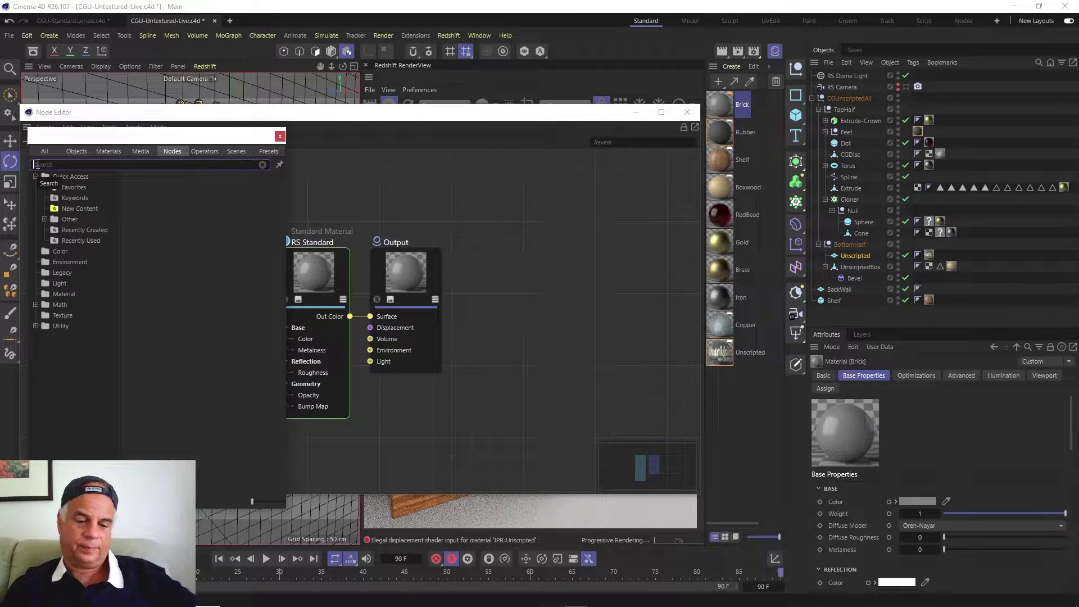
text(t)
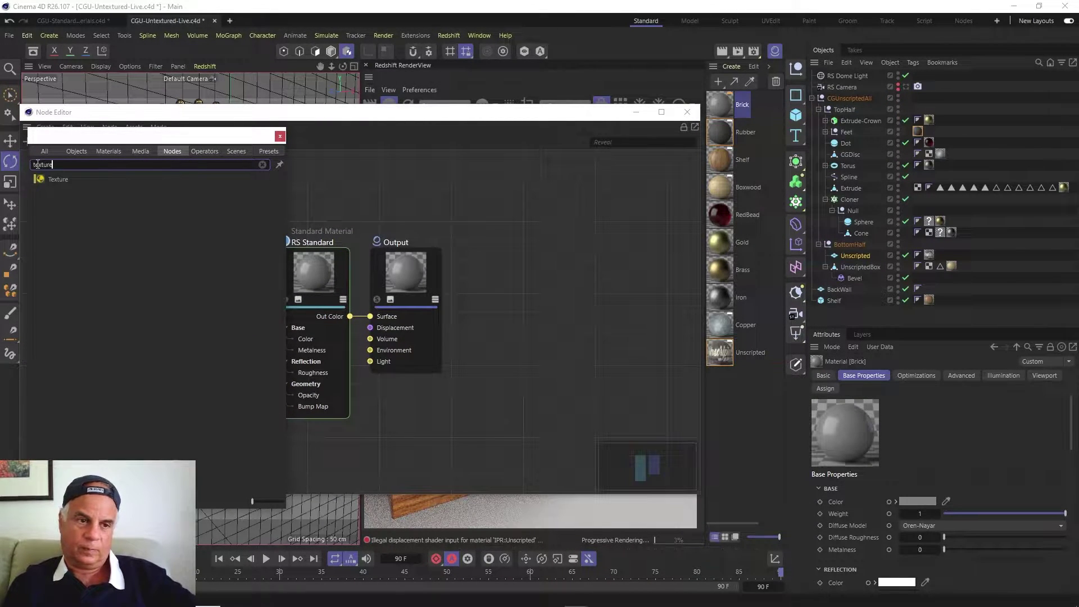
key(Return)
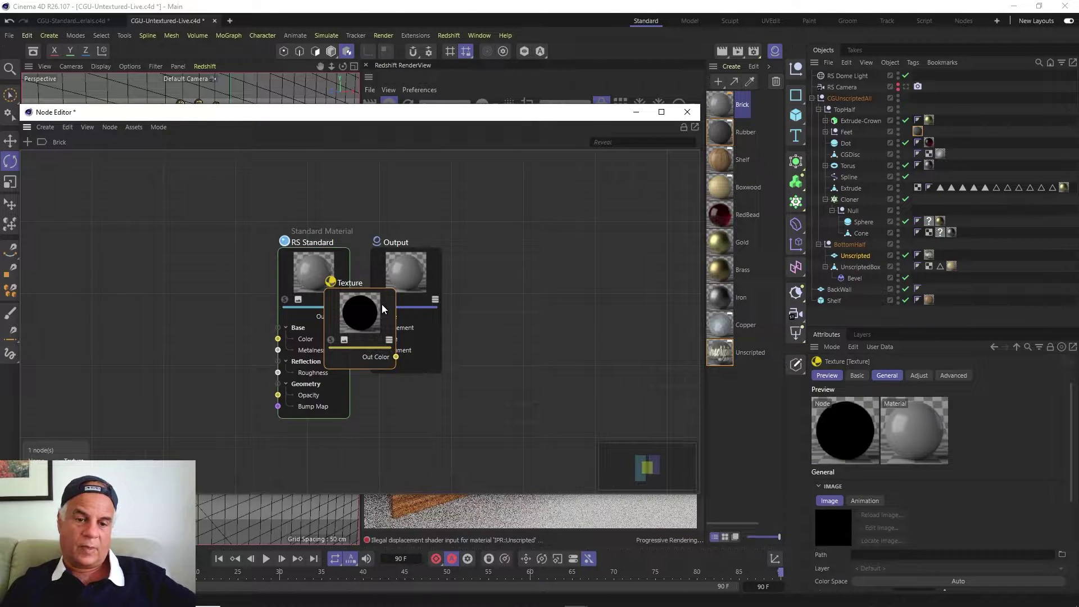
drag(384, 308, 171, 235)
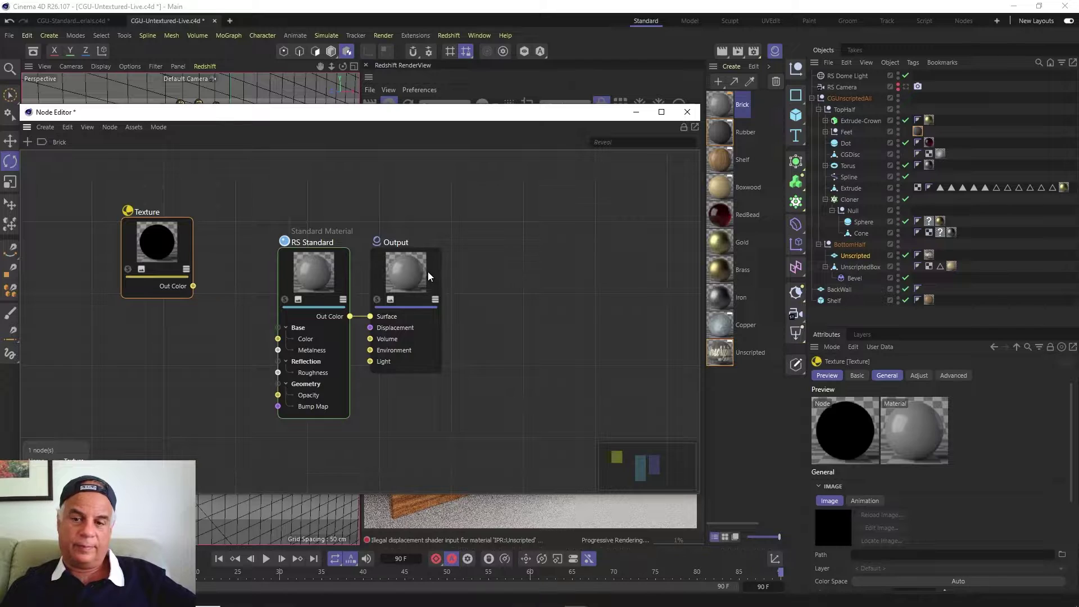
Load BrickWall.png from the textures folder into the Texture node, declining to copy it
click(1062, 554)
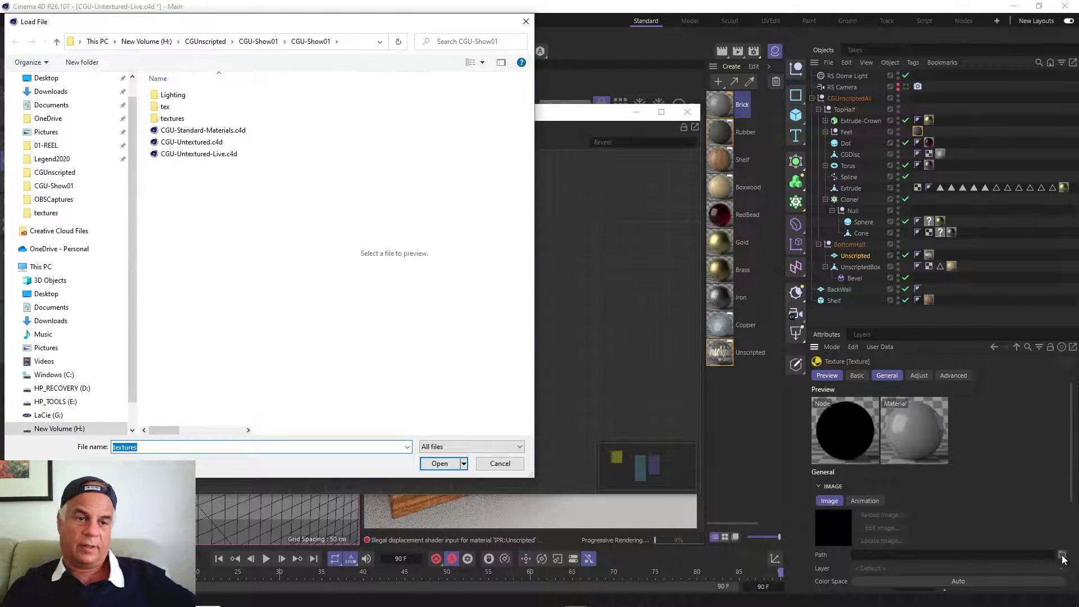
double_click(172, 118)
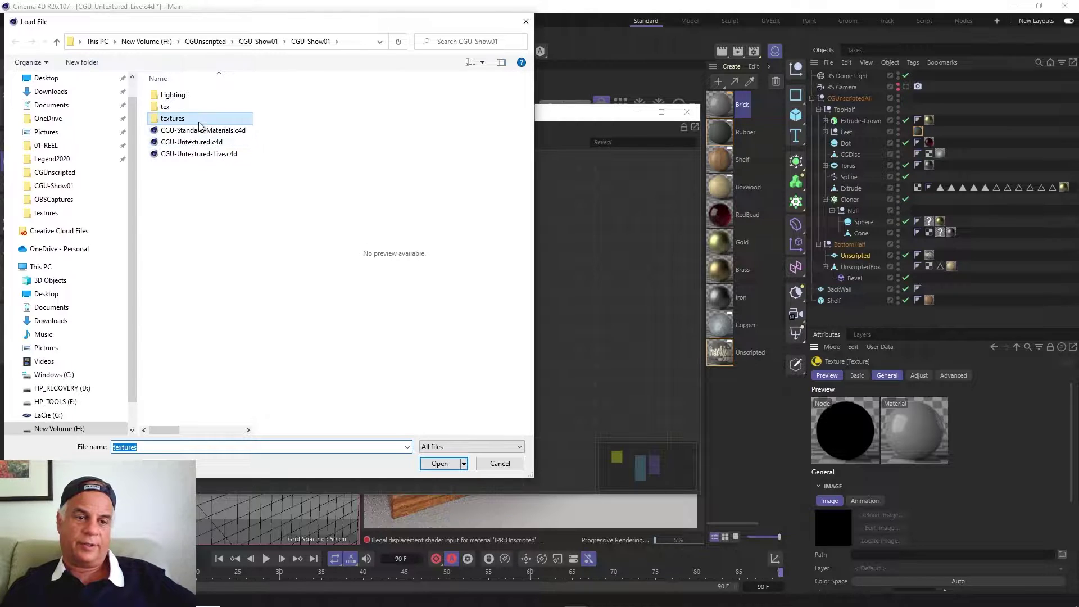
scroll(198, 128, down, 3)
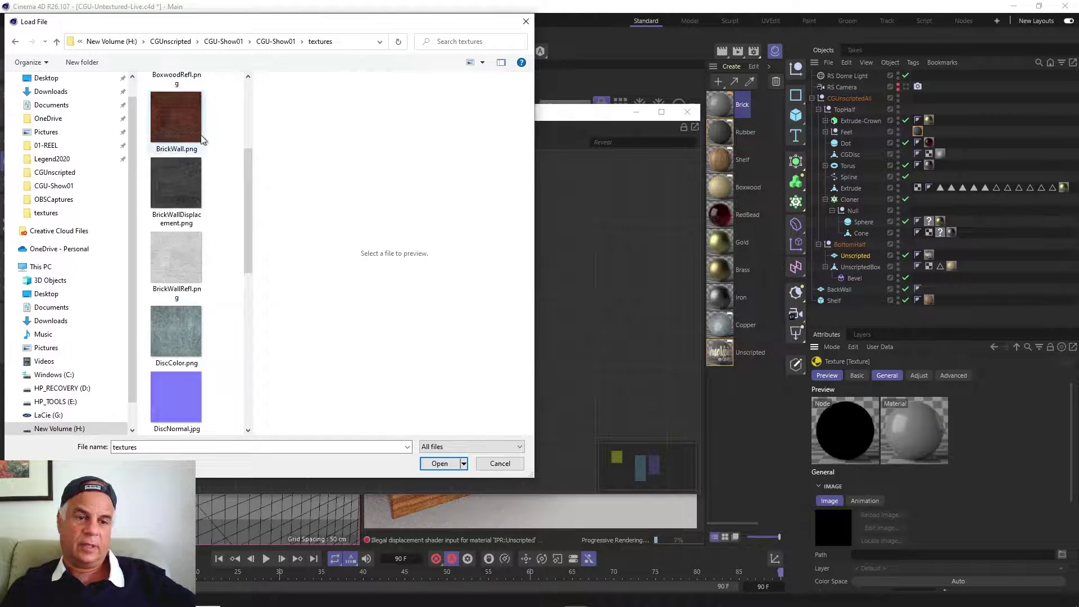
double_click(187, 119)
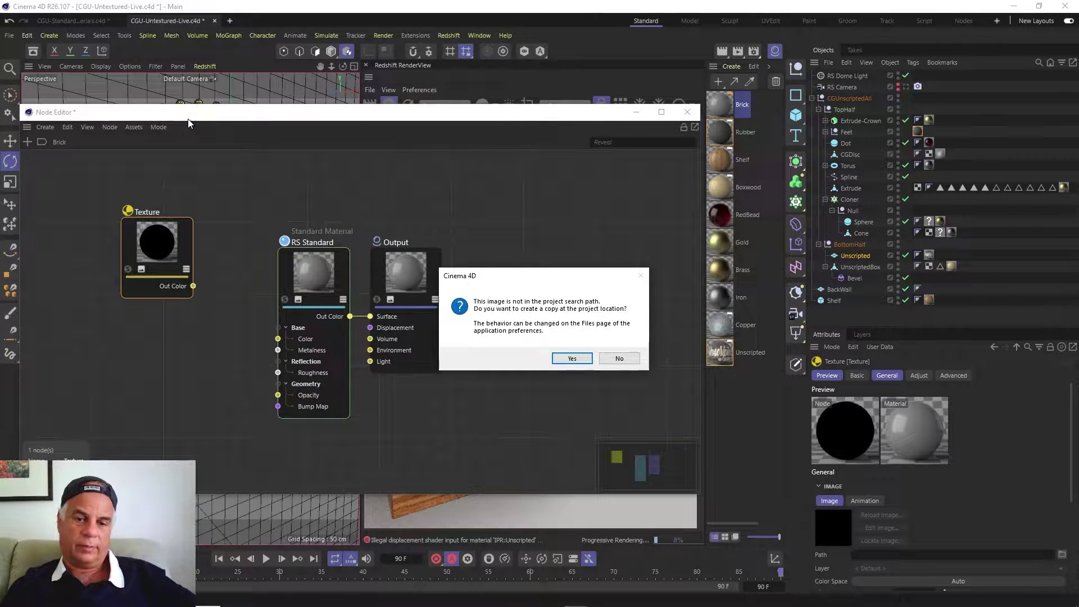
click(614, 361)
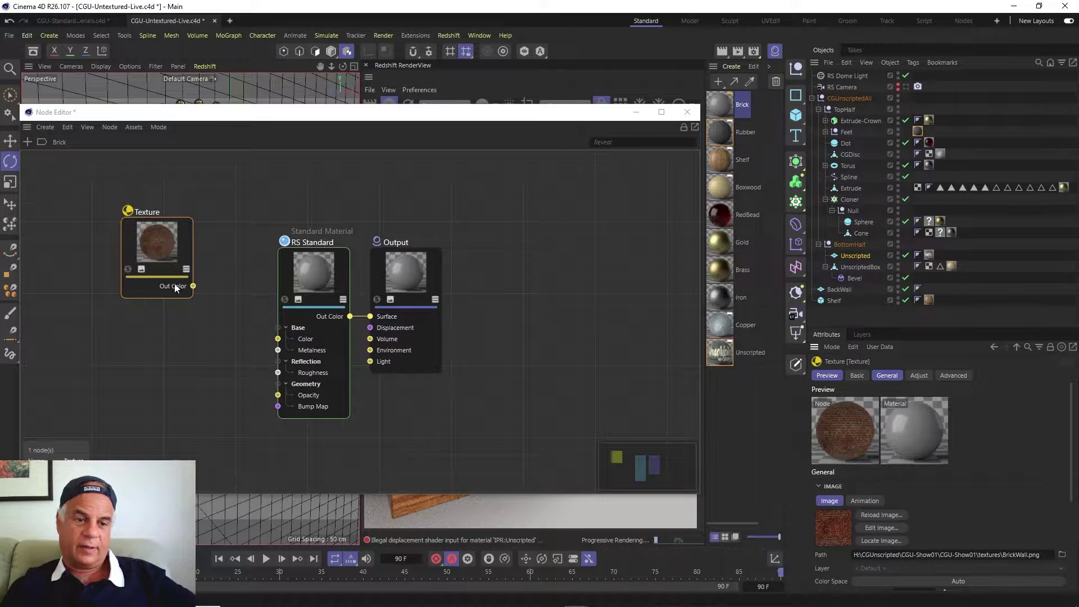
Re-browse the textures folder and confirm BrickWall.png as the texture image
click(1062, 555)
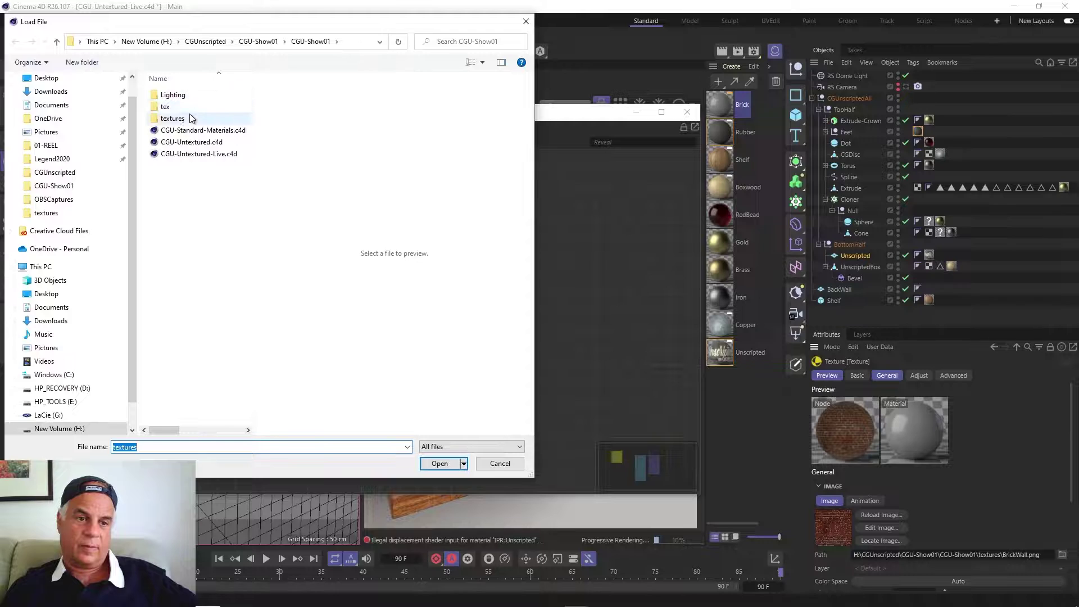
click(190, 118)
double_click(190, 118)
click(194, 311)
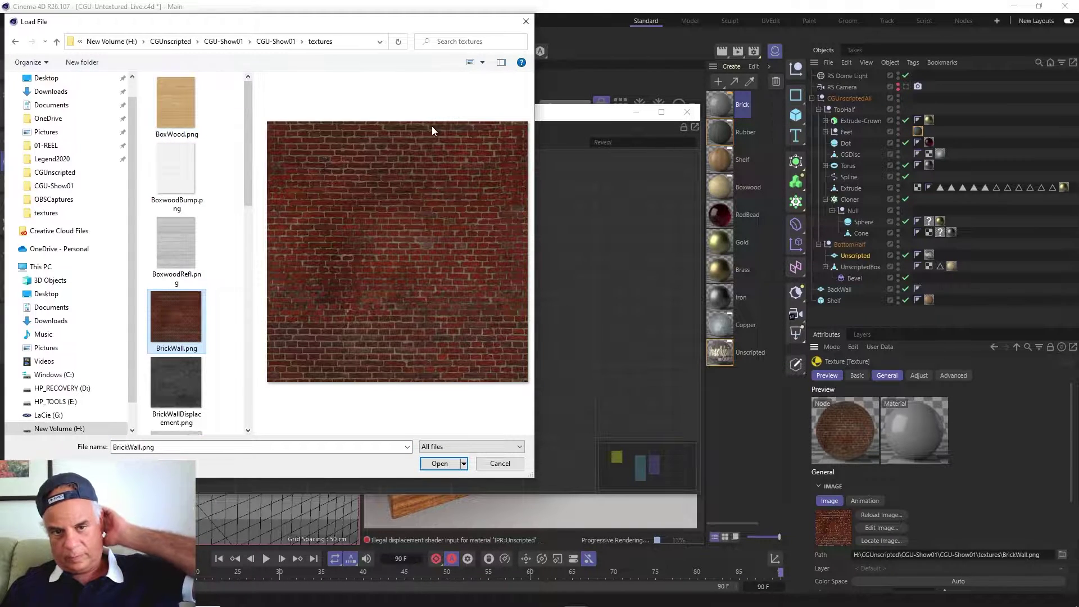
click(526, 21)
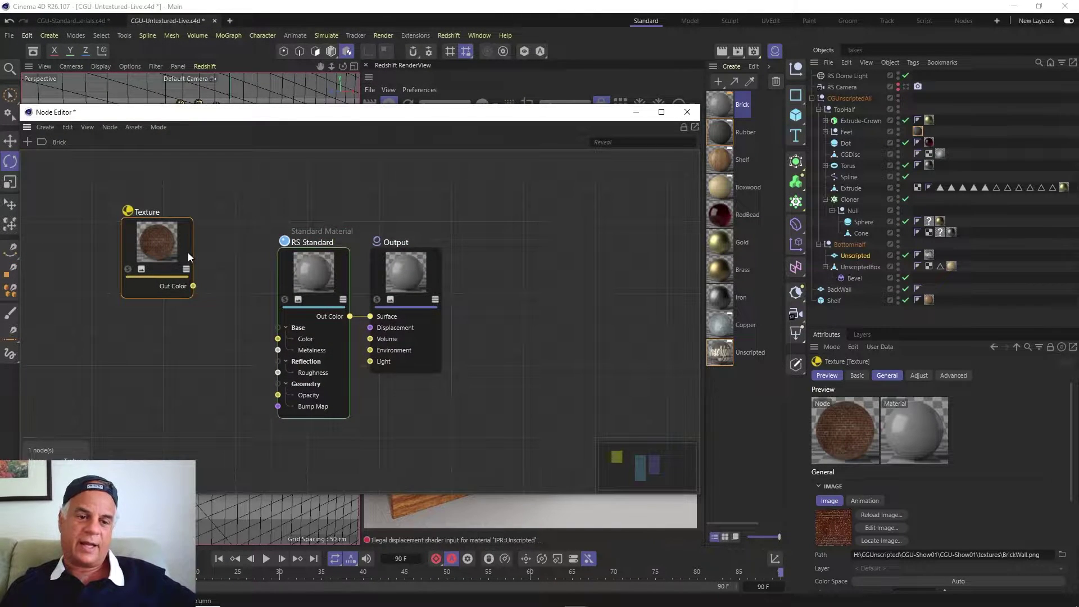
Wire the brick texture's Out Color into RS Standard Color and apply Brick to BackWall
drag(188, 252, 277, 338)
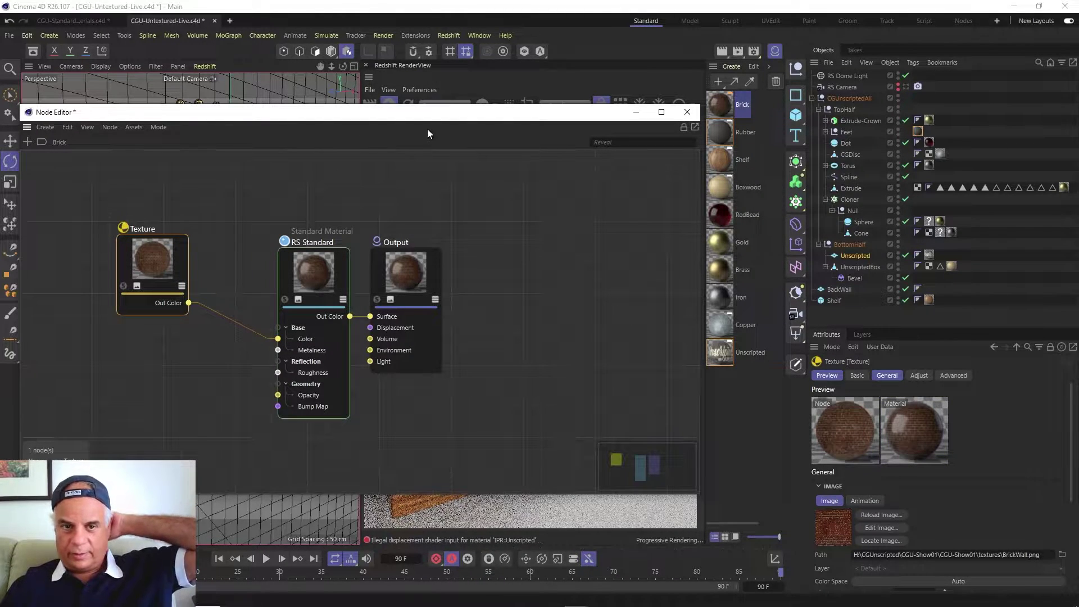
drag(425, 118, 85, 168)
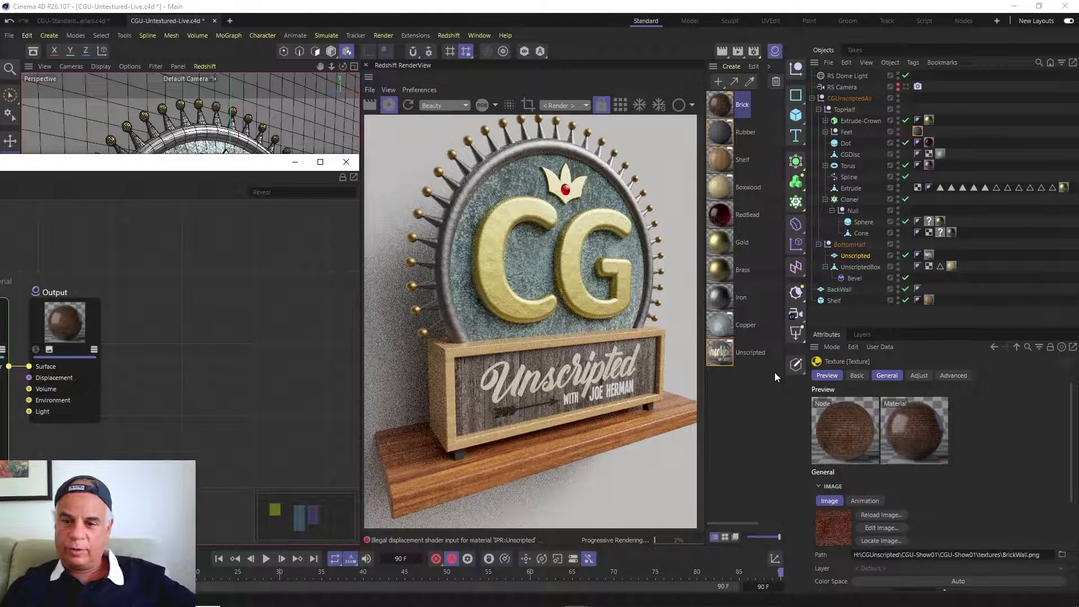
click(727, 106)
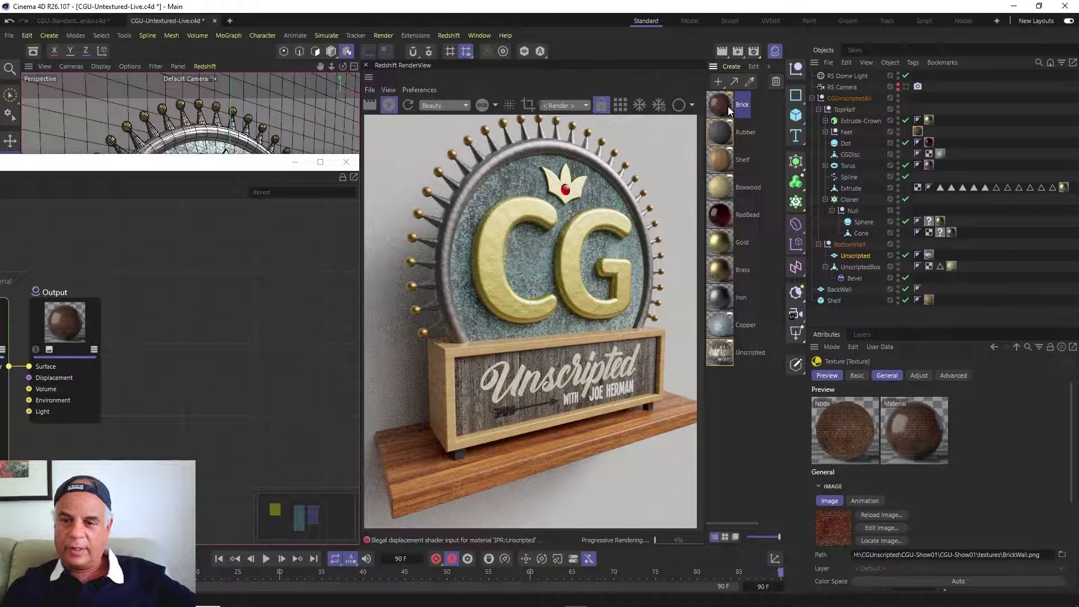
drag(727, 106, 837, 289)
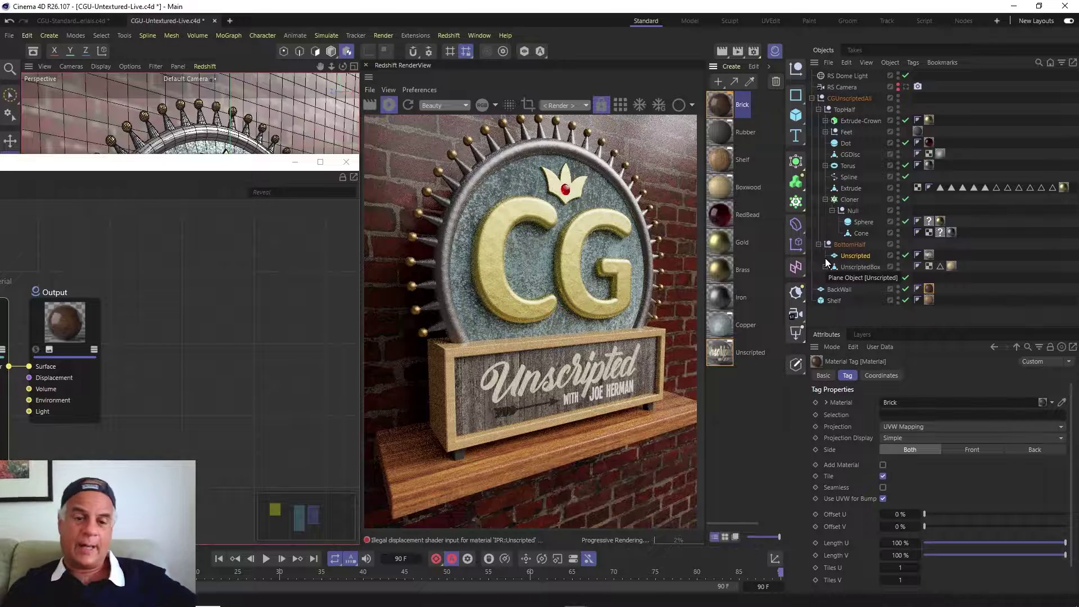
Expand UnscriptedBox, bring the view close to the brick wall, and reposition the Node Editor
click(825, 266)
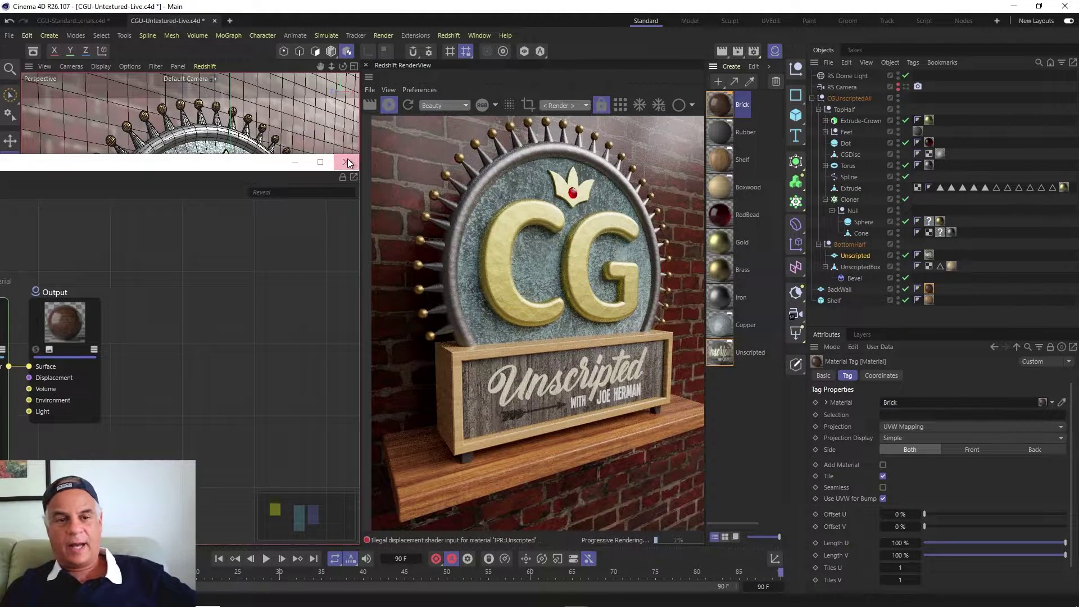
alt+drag(346, 143, 74, 191)
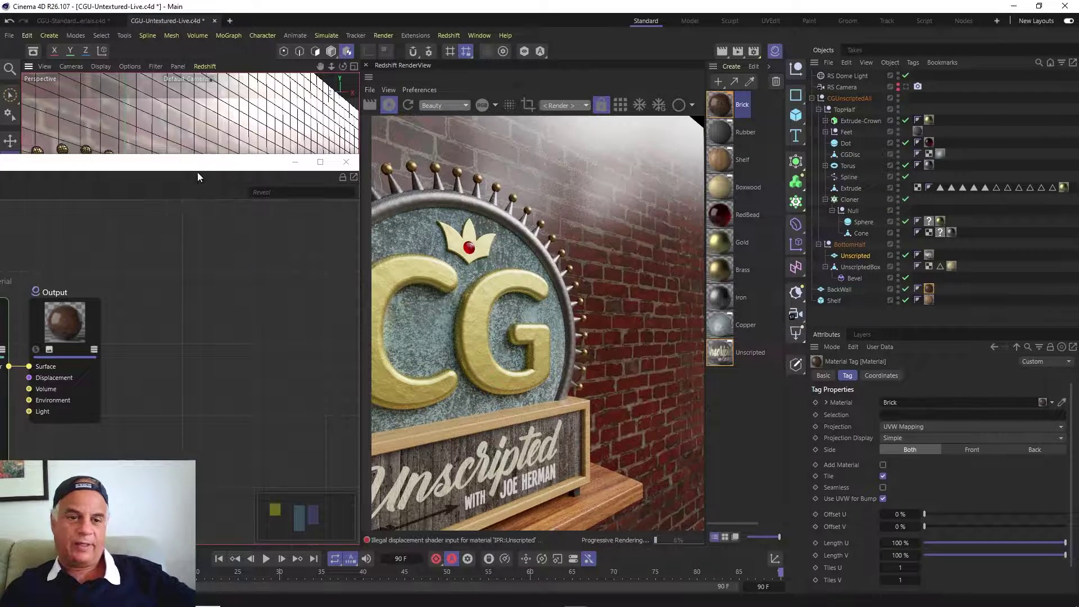
drag(198, 173, 19, 312)
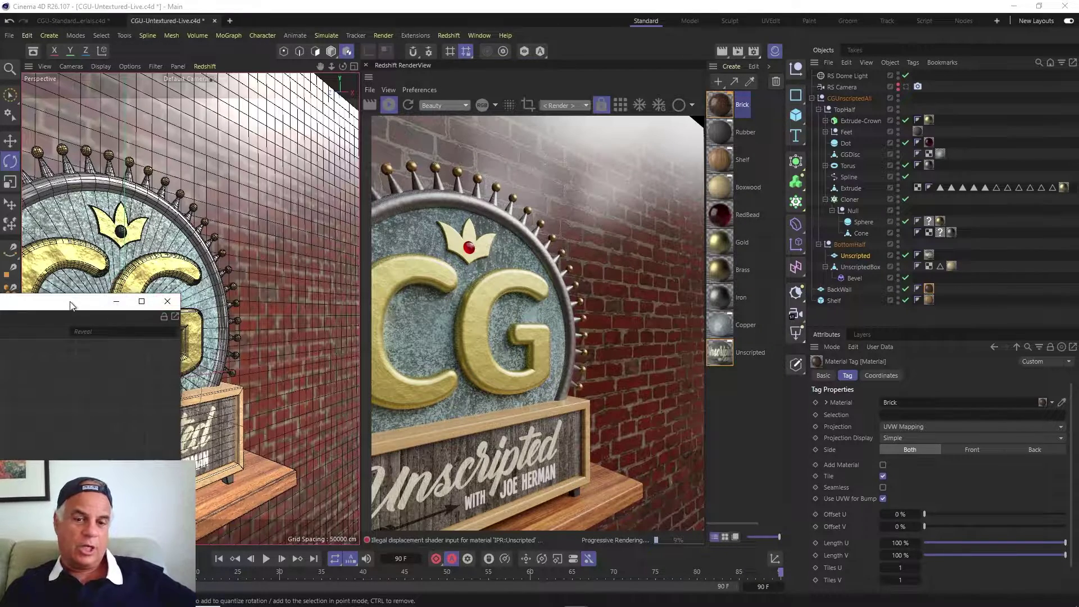
drag(70, 301, 649, 128)
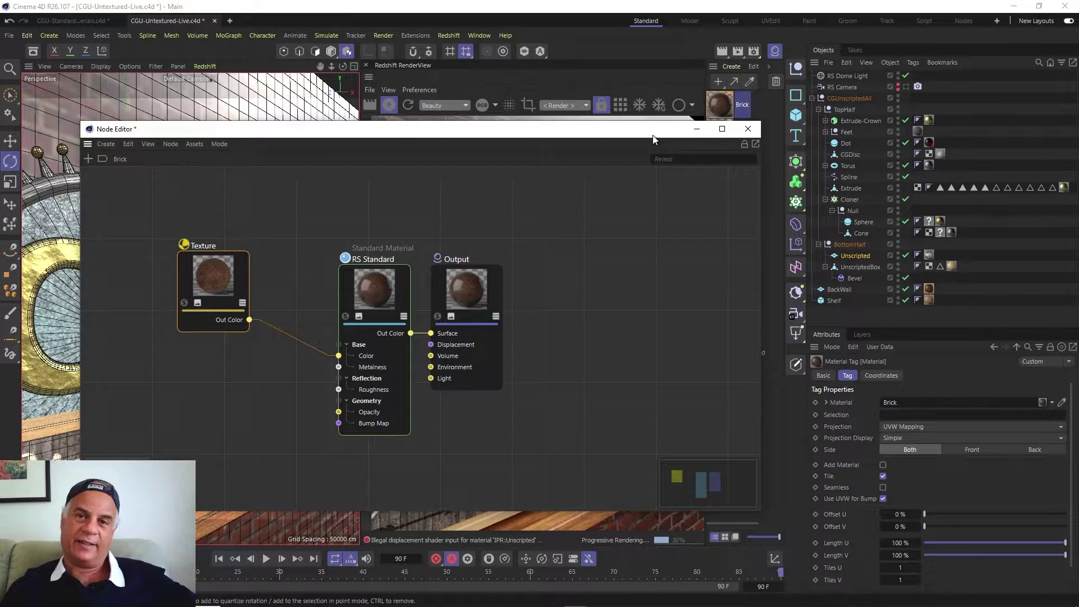
Add a second Texture node via a 'tex' search and place it below the first
drag(654, 137, 679, 132)
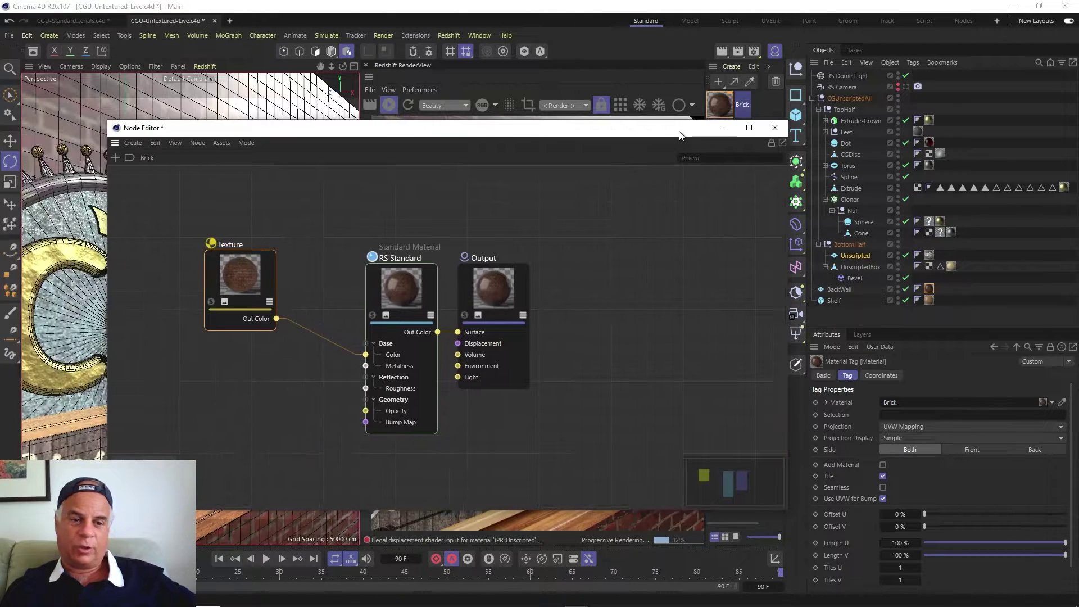
click(114, 159)
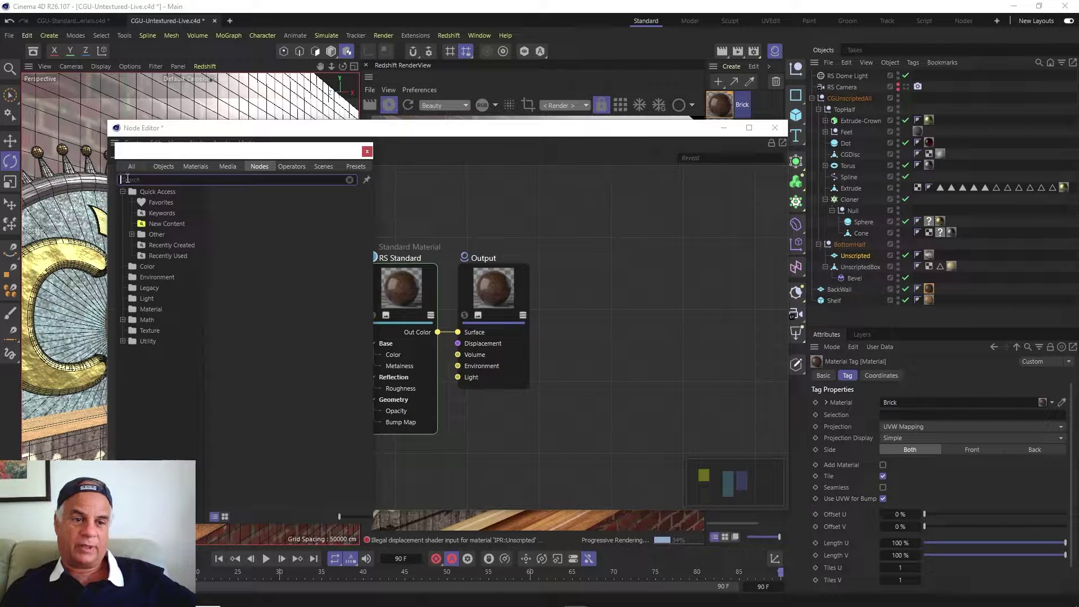
text(te)
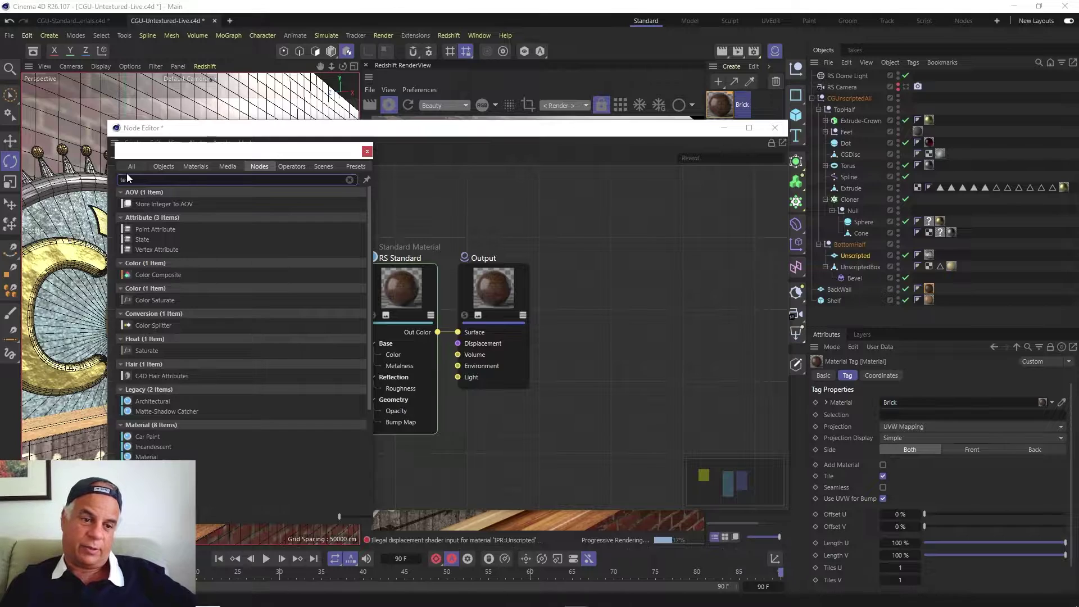
text(x)
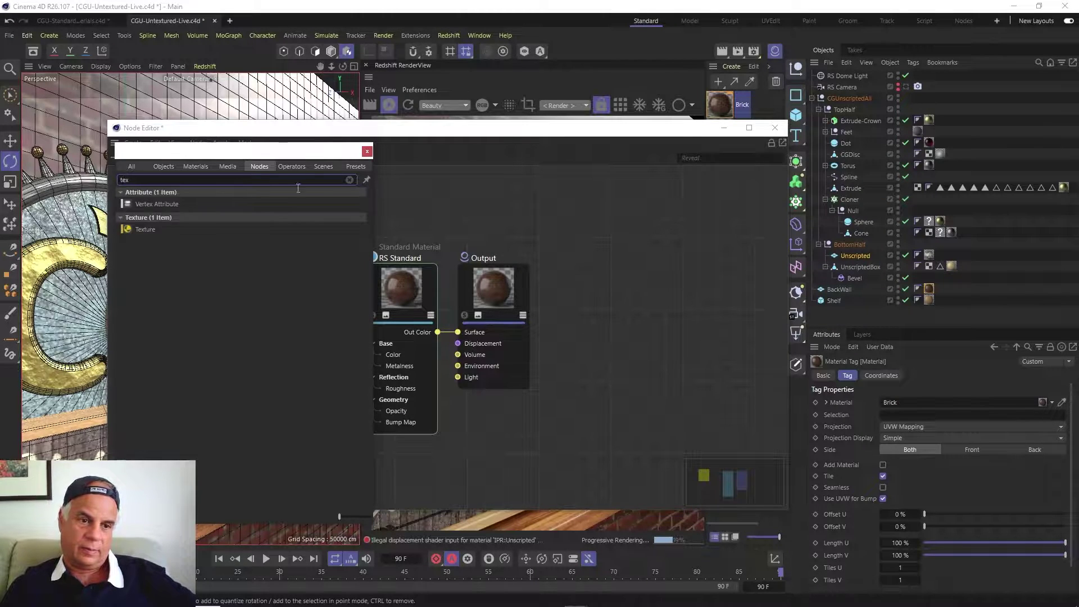
double_click(161, 227)
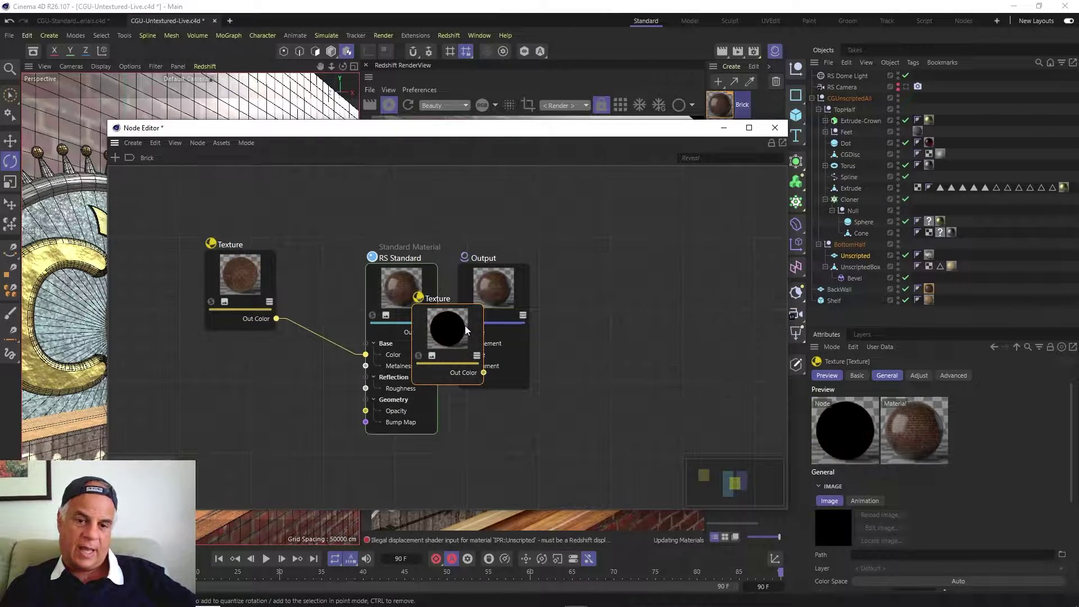
drag(471, 332, 261, 395)
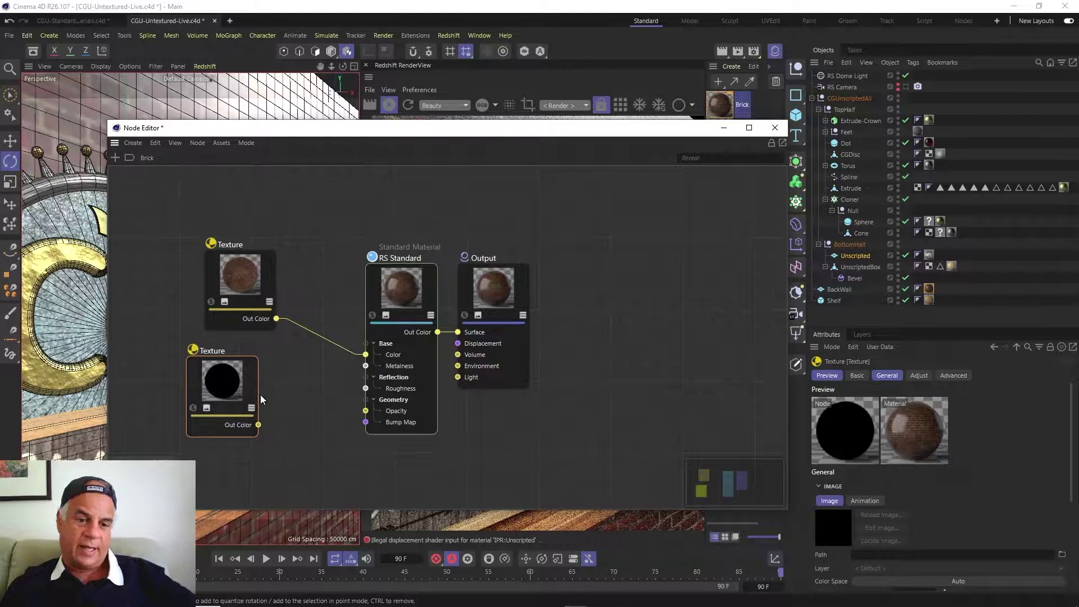
Load BrickWallDisplacement.png into the second Texture node without copying it into the project
click(1062, 554)
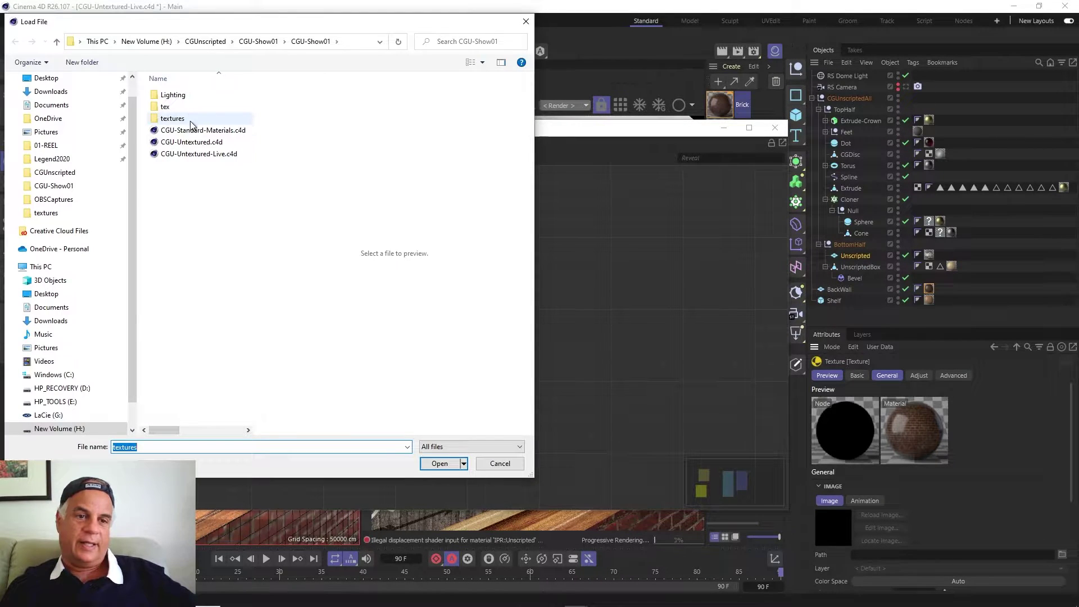
double_click(187, 121)
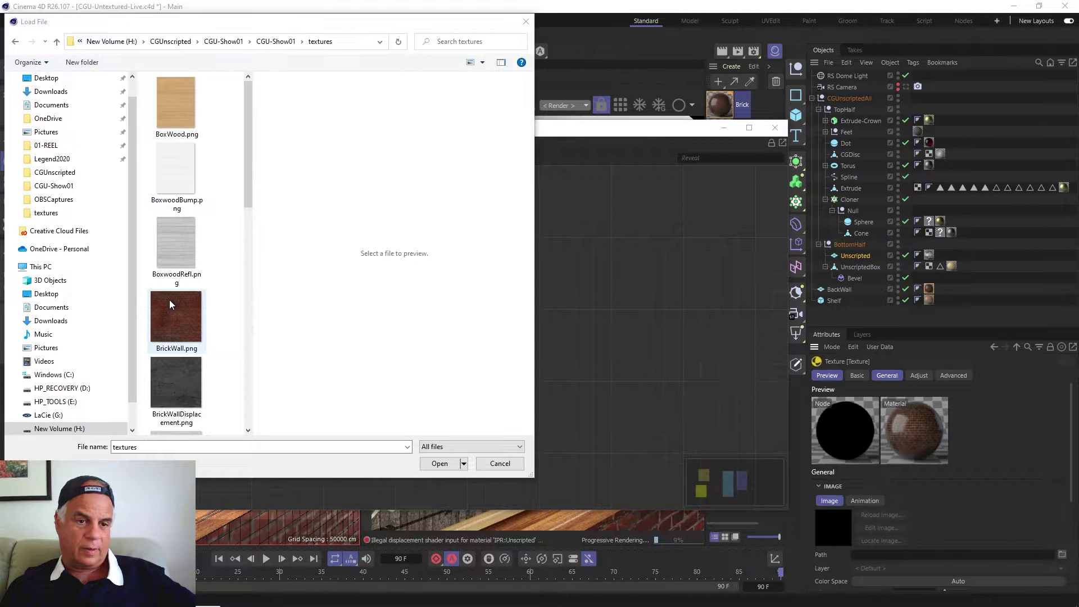
scroll(170, 299, down, 3)
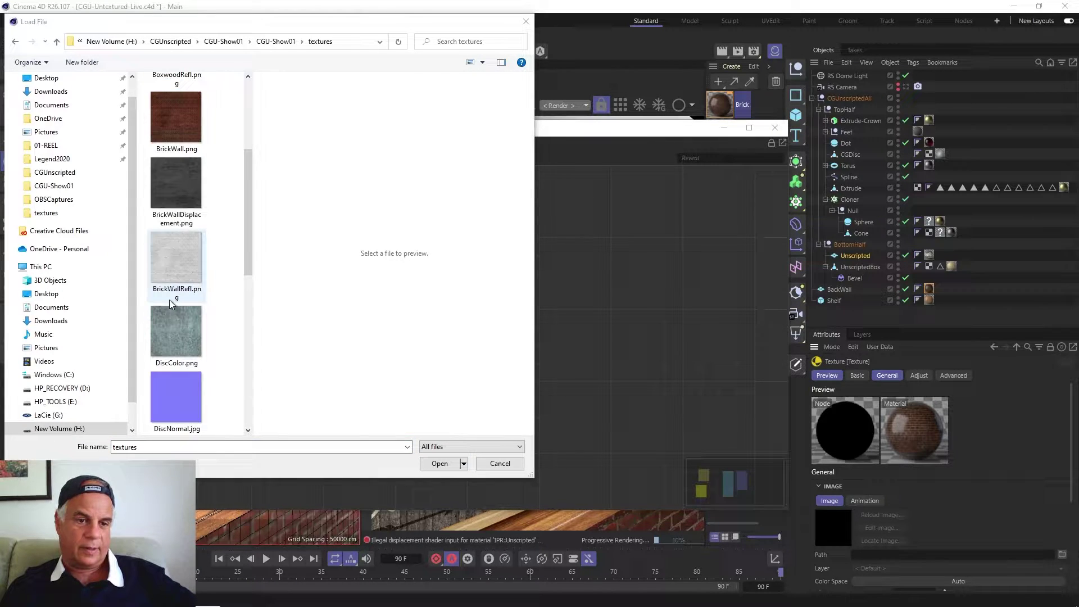
click(184, 197)
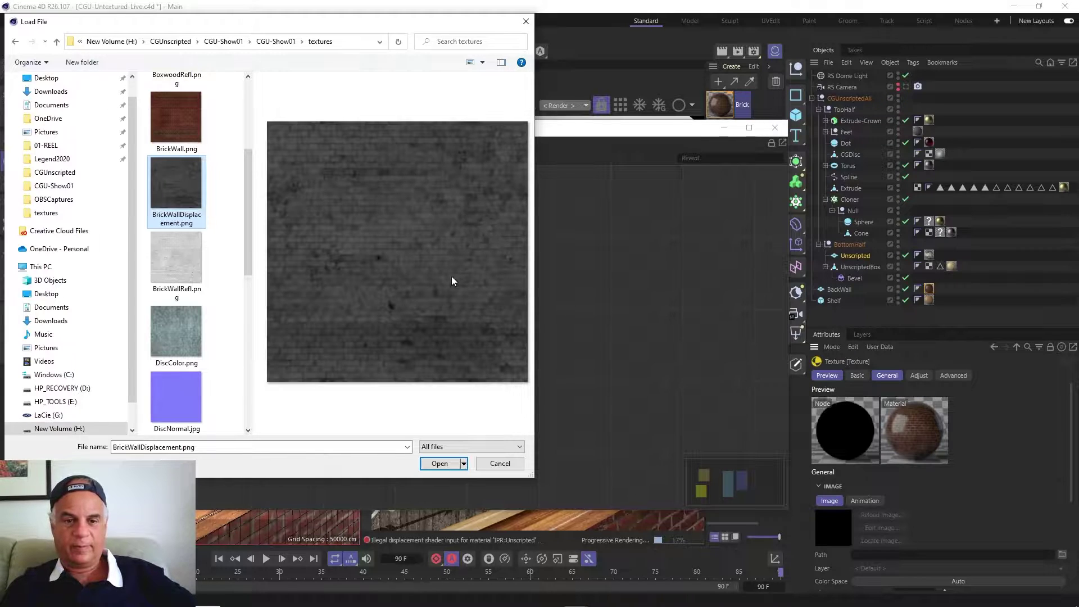
click(443, 464)
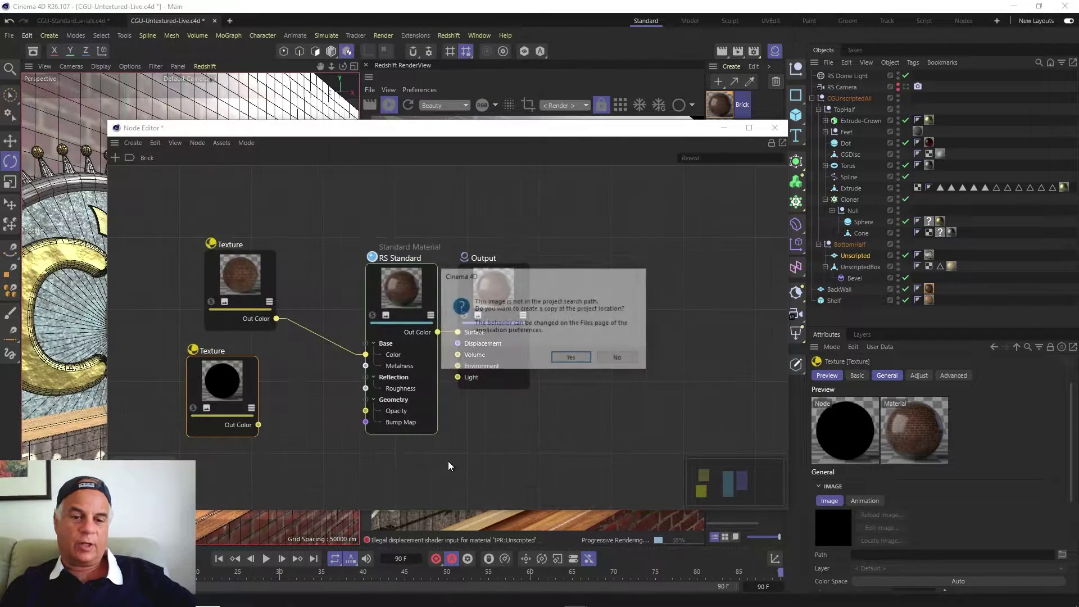
click(615, 358)
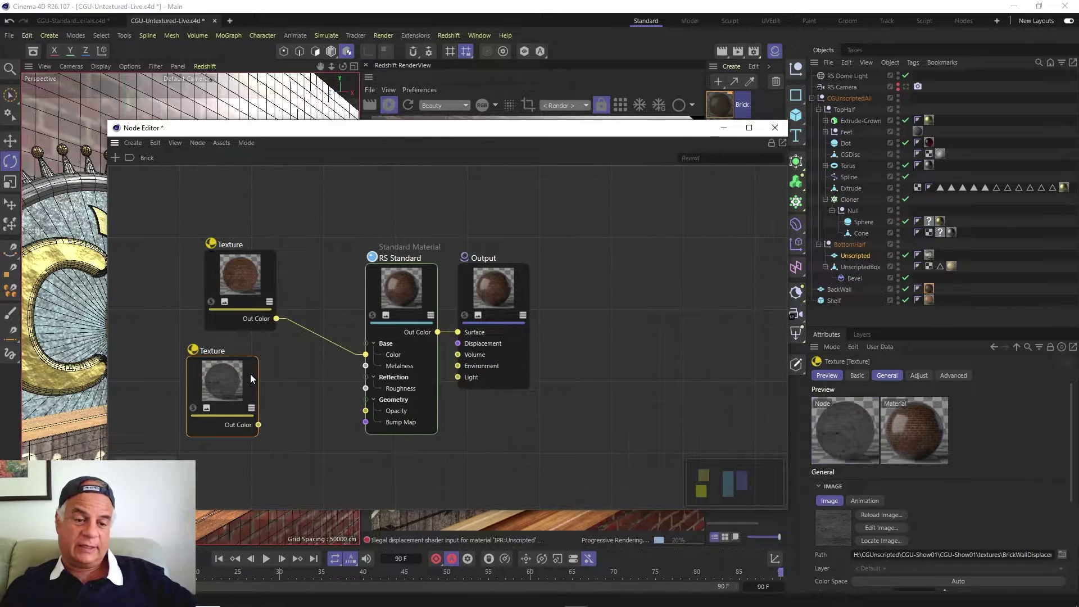
mouse_move(241, 369)
mouse_down()
mouse_move(238, 358)
mouse_move(234, 373)
mouse_move(228, 366)
mouse_move(239, 379)
mouse_move(230, 372)
mouse_up()
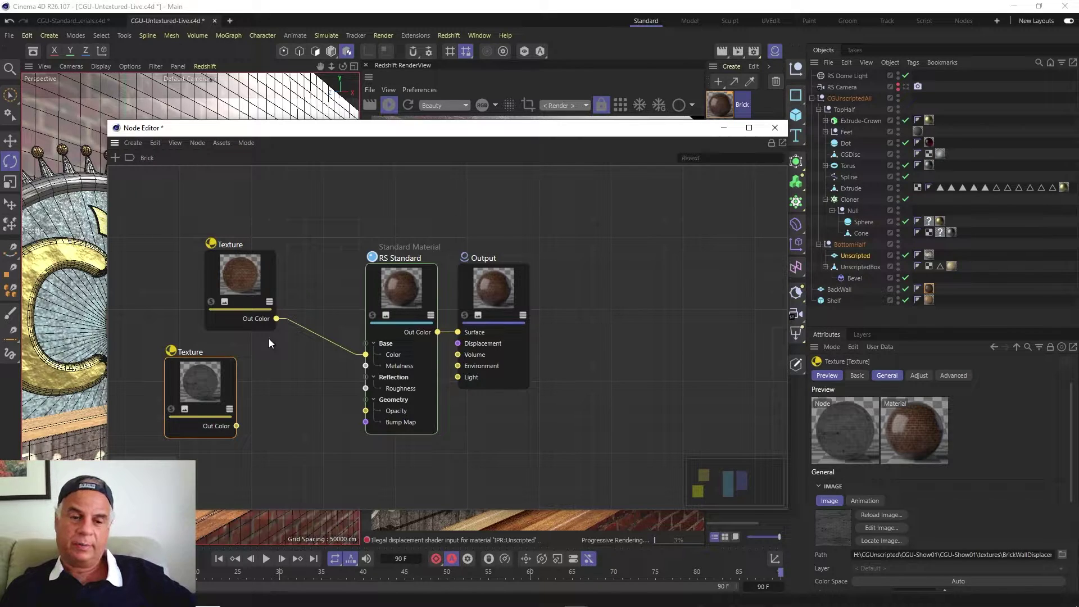
Add a Displacement node via a 'Disp' search and place it below-left of RS Standard
click(115, 158)
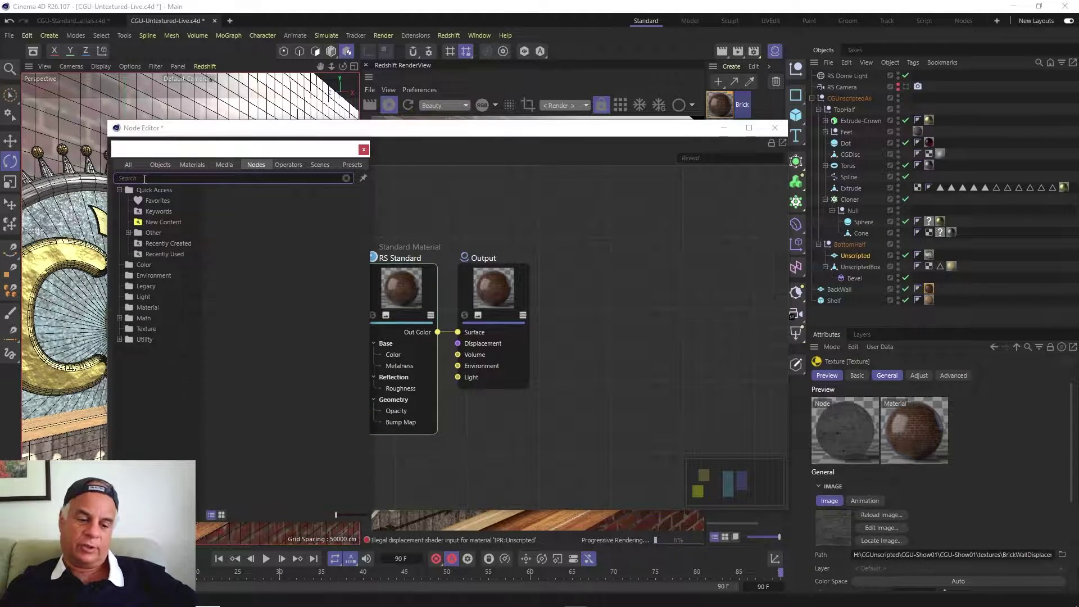
text(Disp)
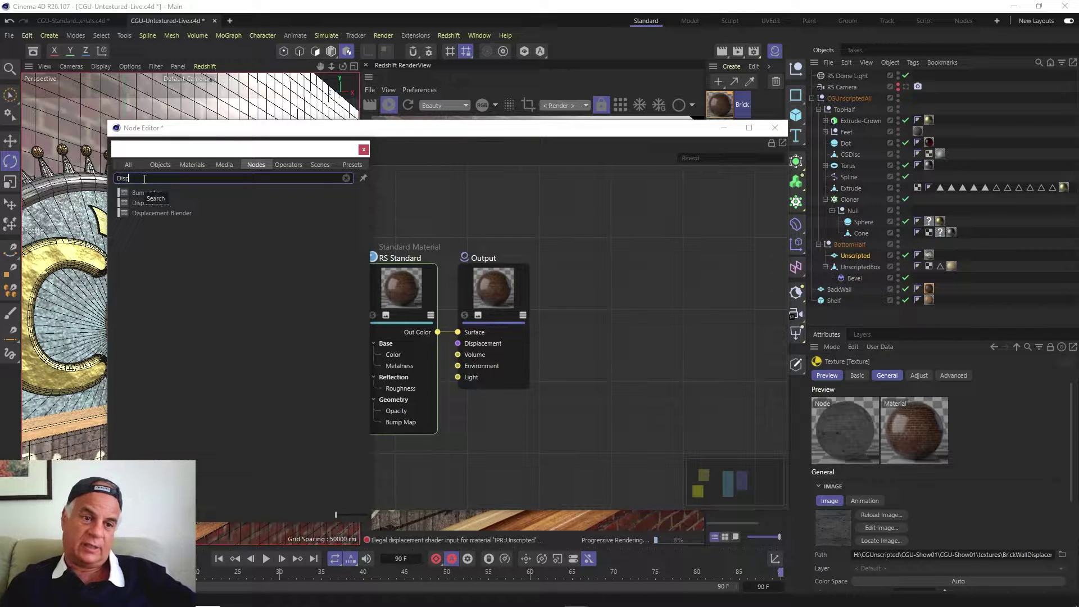
click(162, 206)
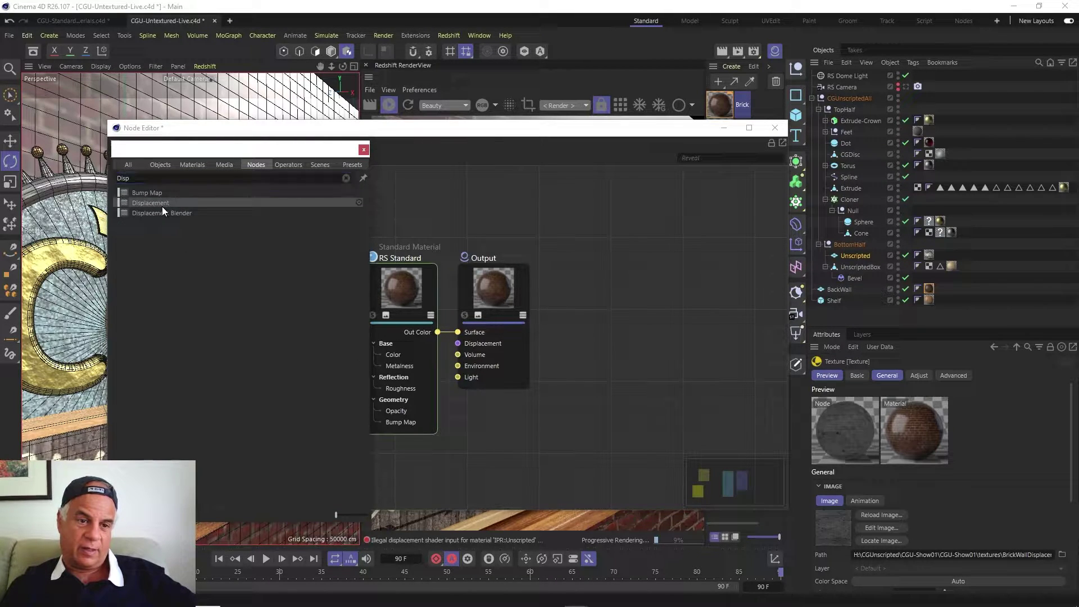
double_click(162, 205)
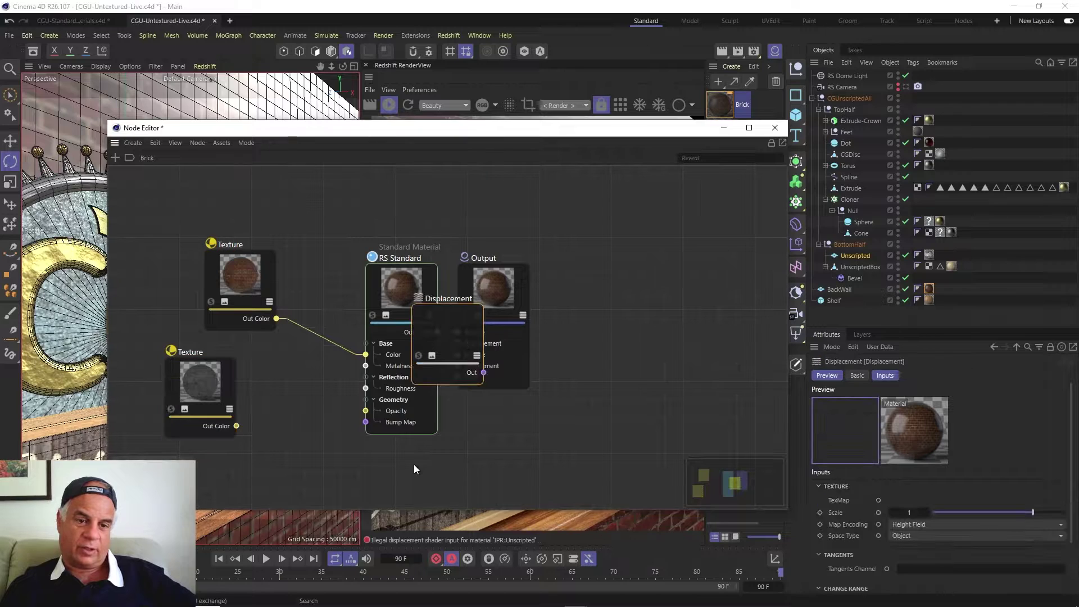
drag(475, 318, 330, 395)
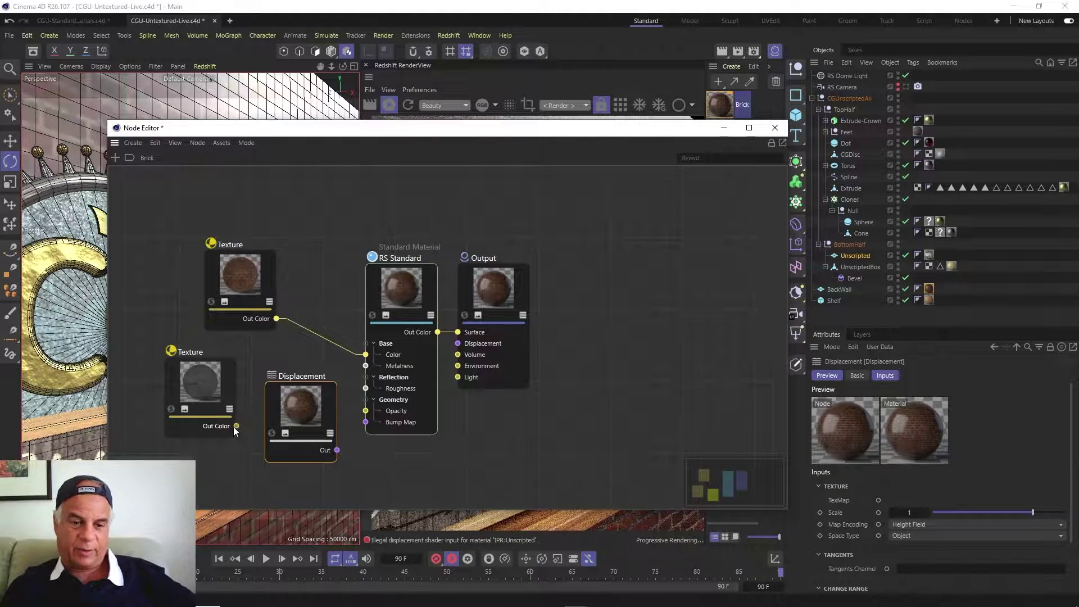
Feed the displacement texture's Out Color into the Displacement node's TexMap input
drag(234, 426, 272, 433)
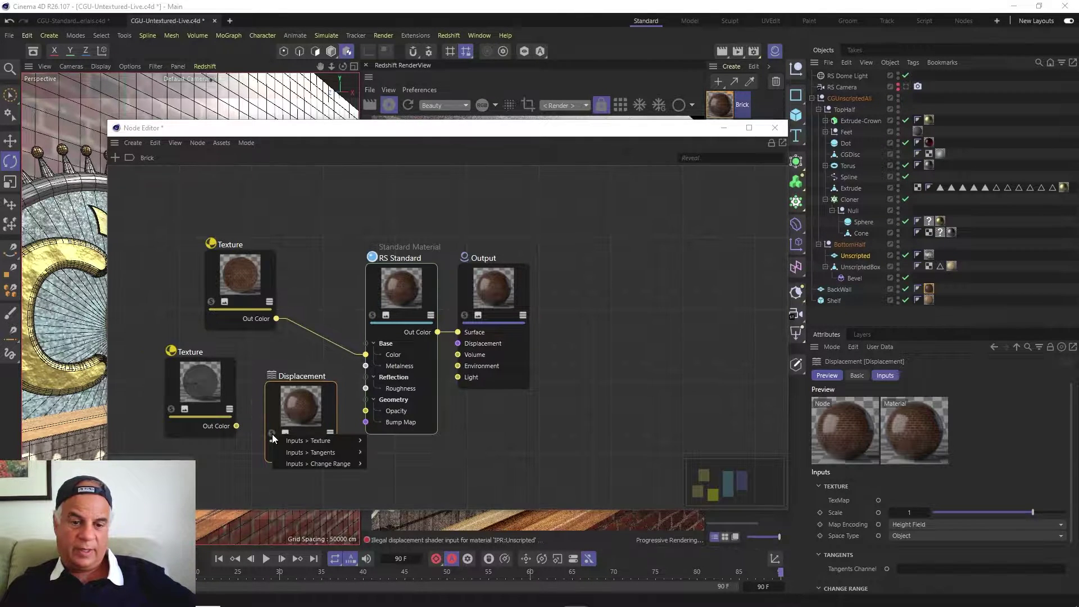
mouse_move(331, 442)
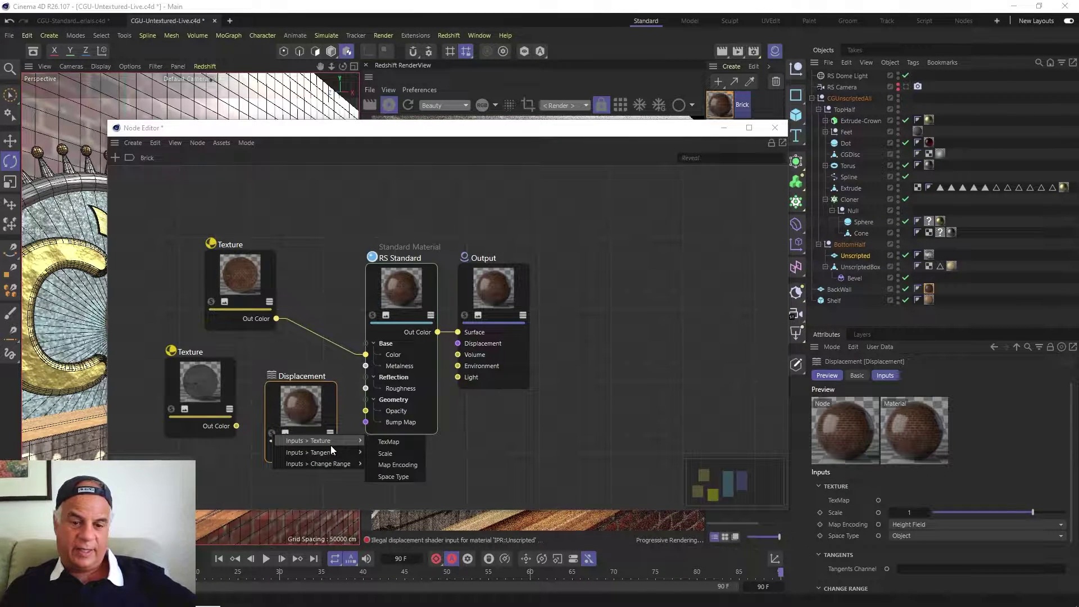
click(394, 441)
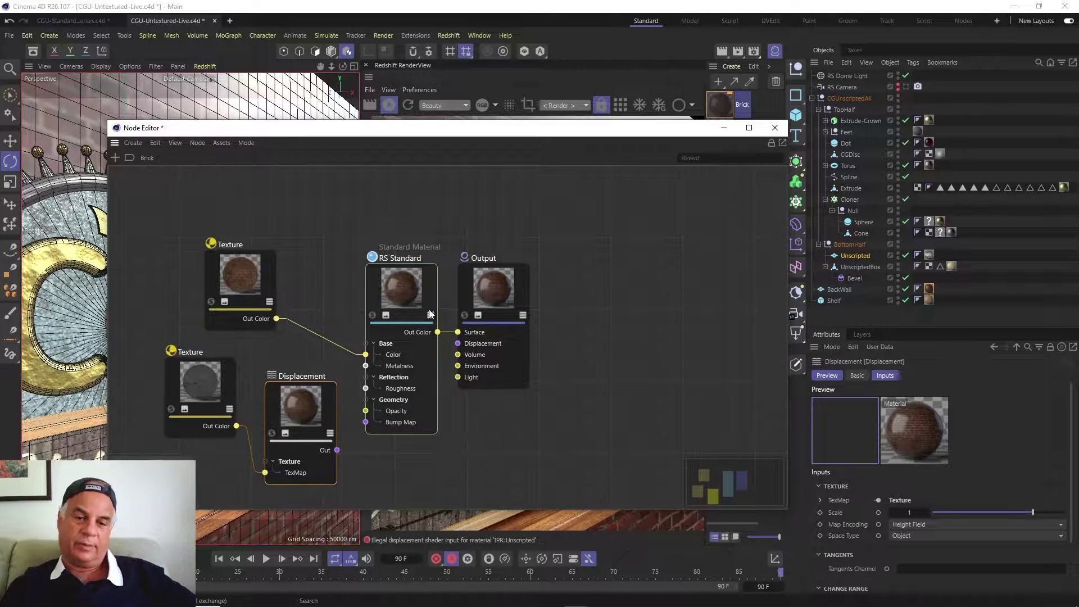
drag(431, 309, 404, 227)
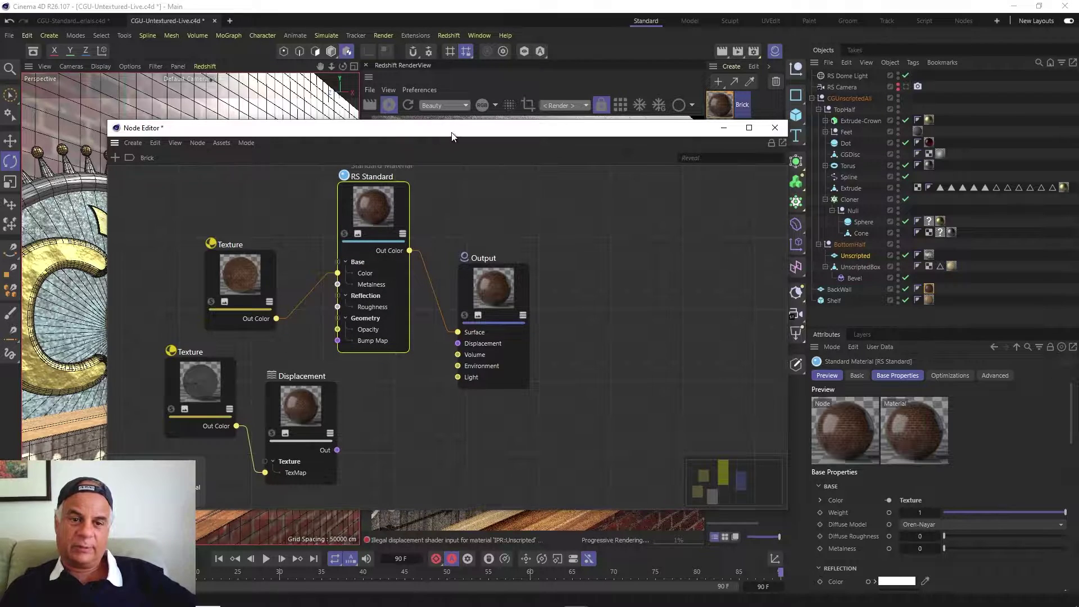
Narrow the Node Editor beside the render and connect Displacement Out to Output's Displacement port
drag(452, 133, 311, 94)
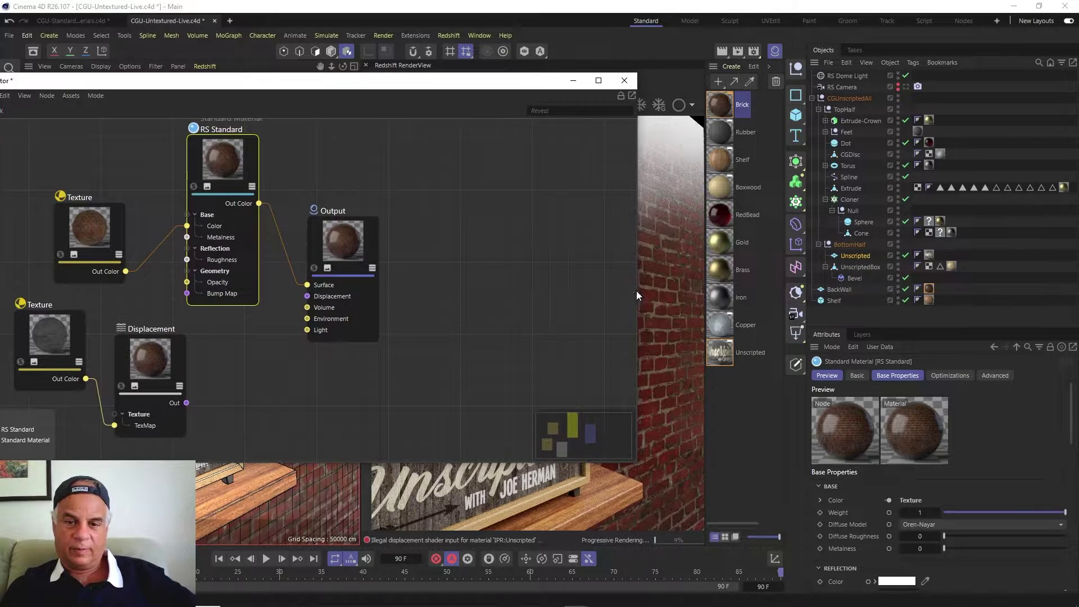
drag(635, 292, 417, 295)
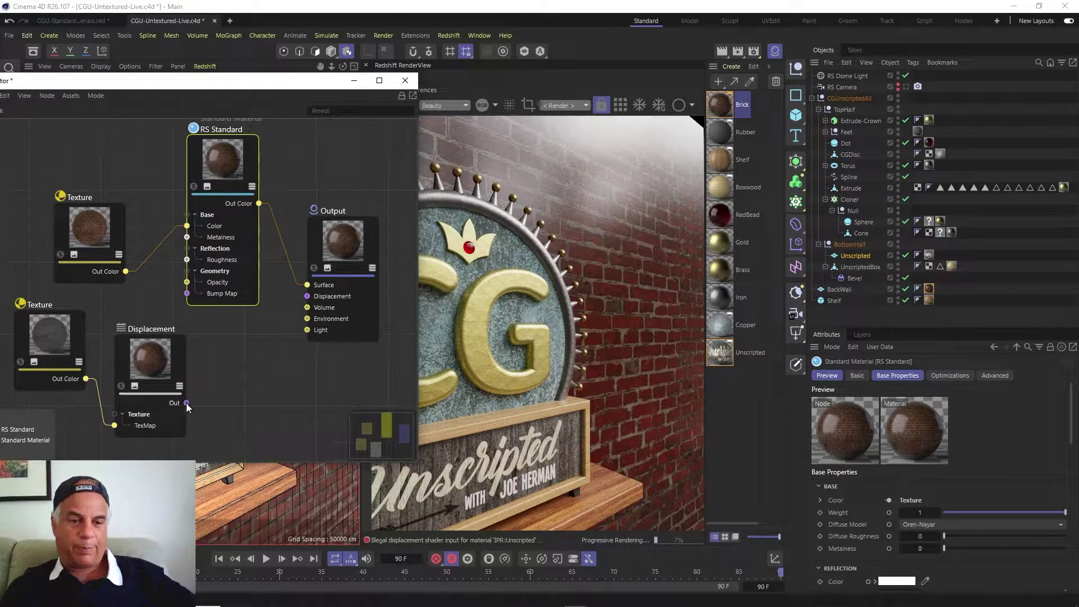
drag(185, 403, 307, 296)
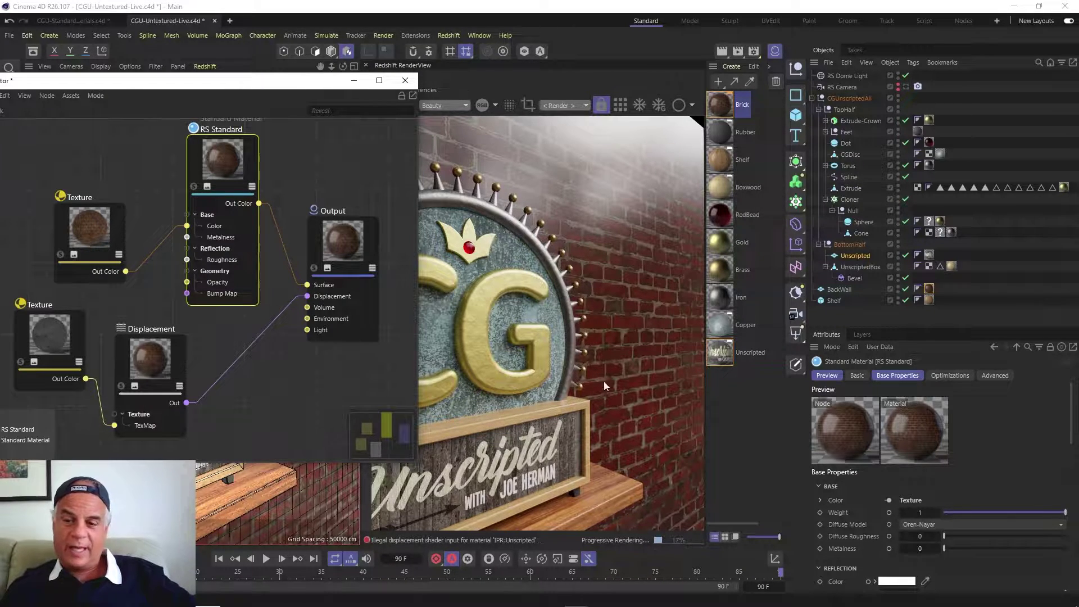
Add an RS Object tag to BackWall through its Render Tags context menu
click(844, 290)
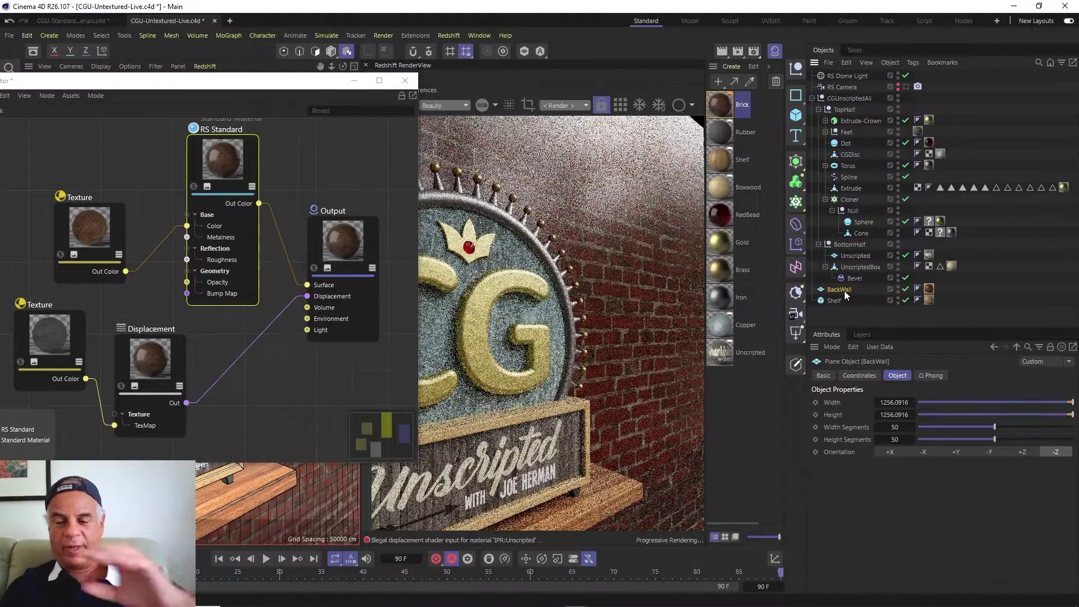
right_click(844, 294)
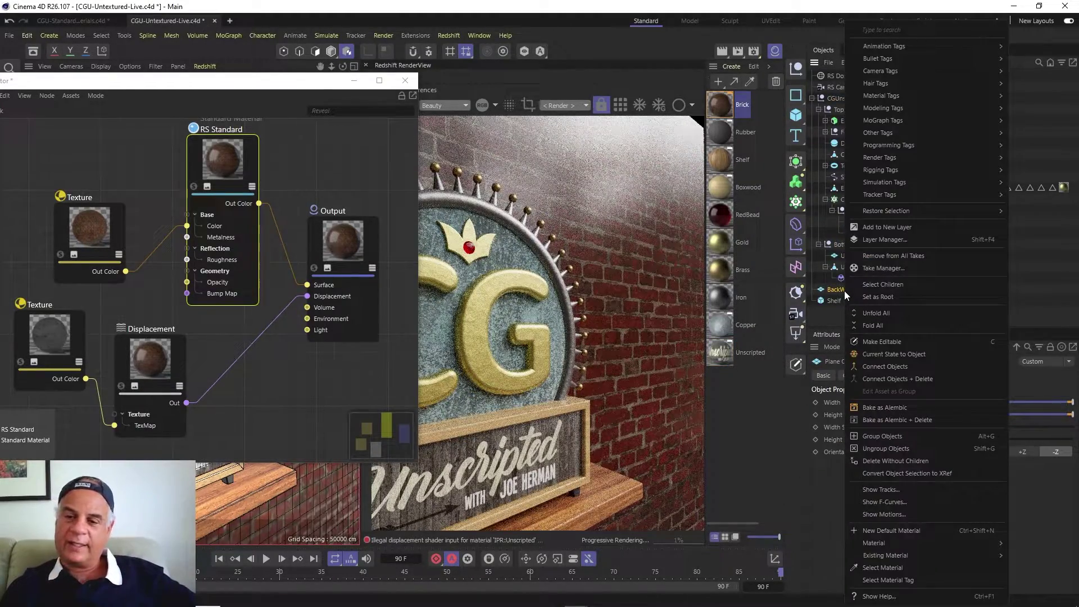
mouse_move(915, 182)
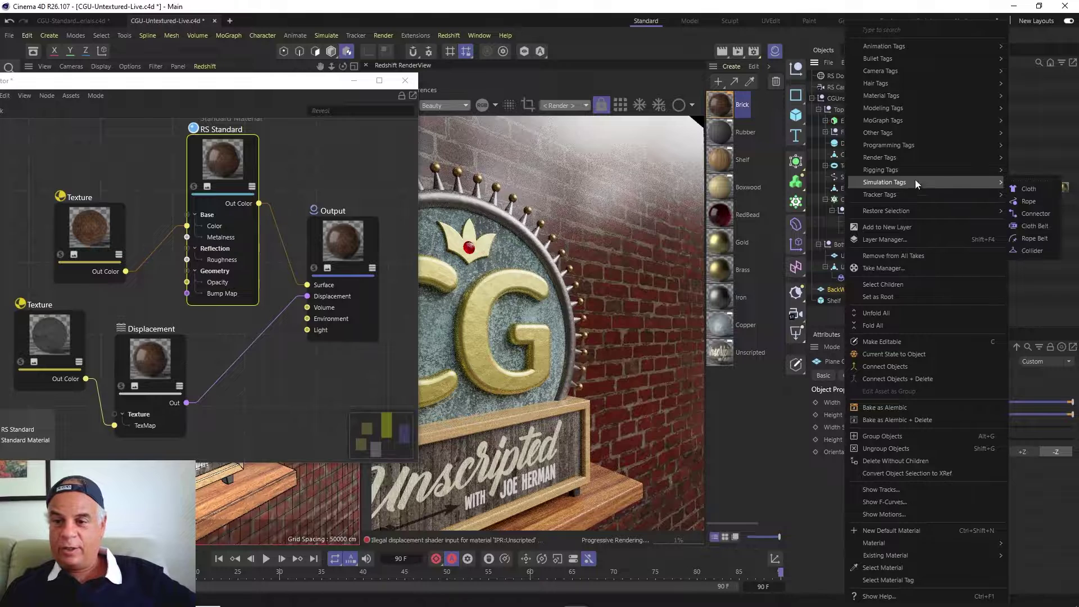
mouse_move(915, 158)
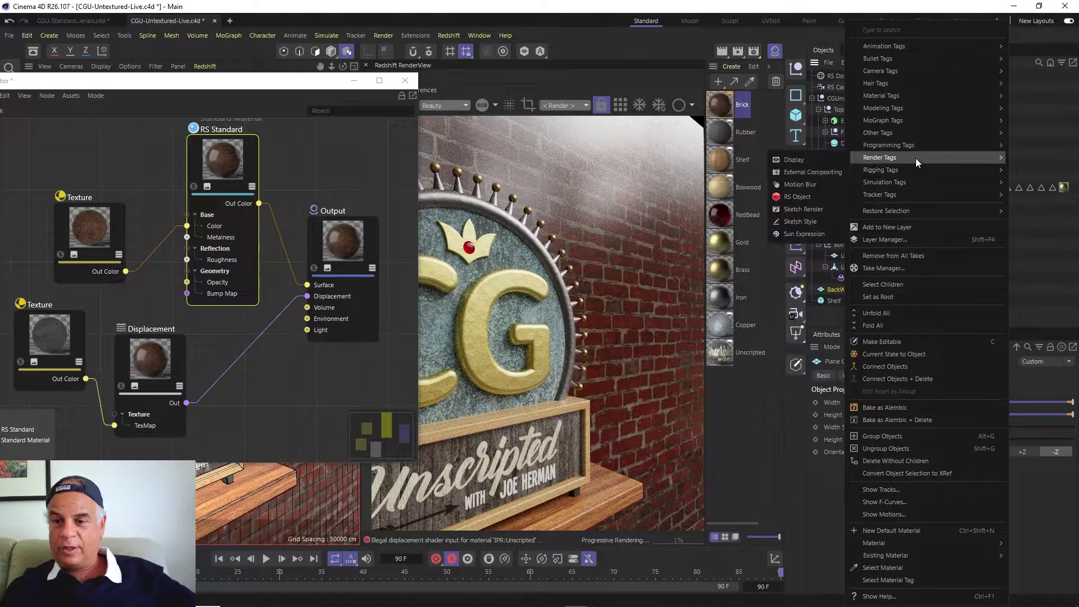
click(807, 198)
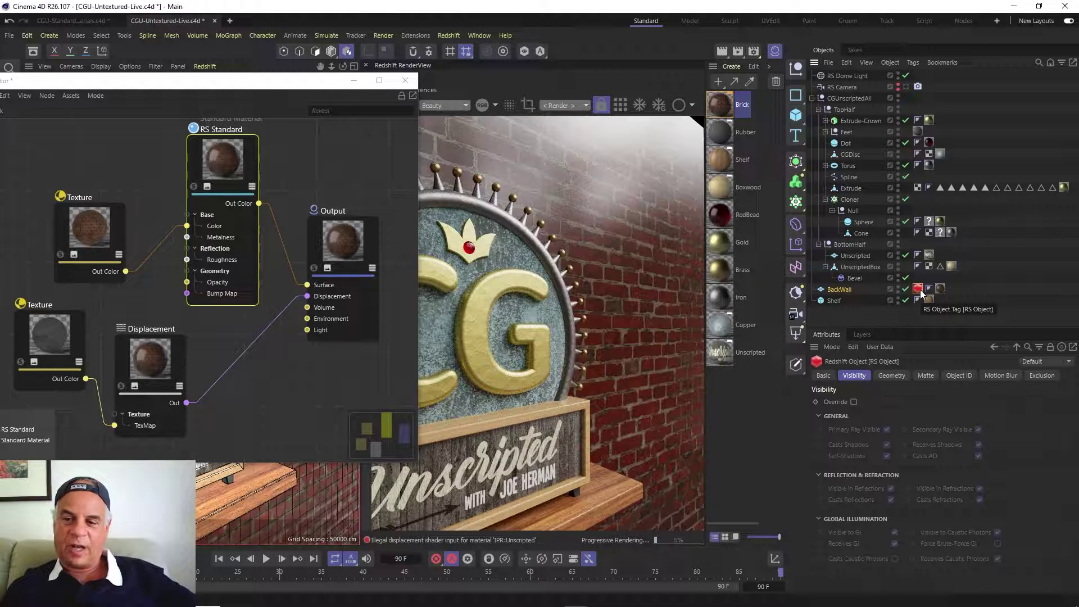
Override geometry on BackWall's Redshift Object tag and enable both Tessellation and Displacement
click(896, 375)
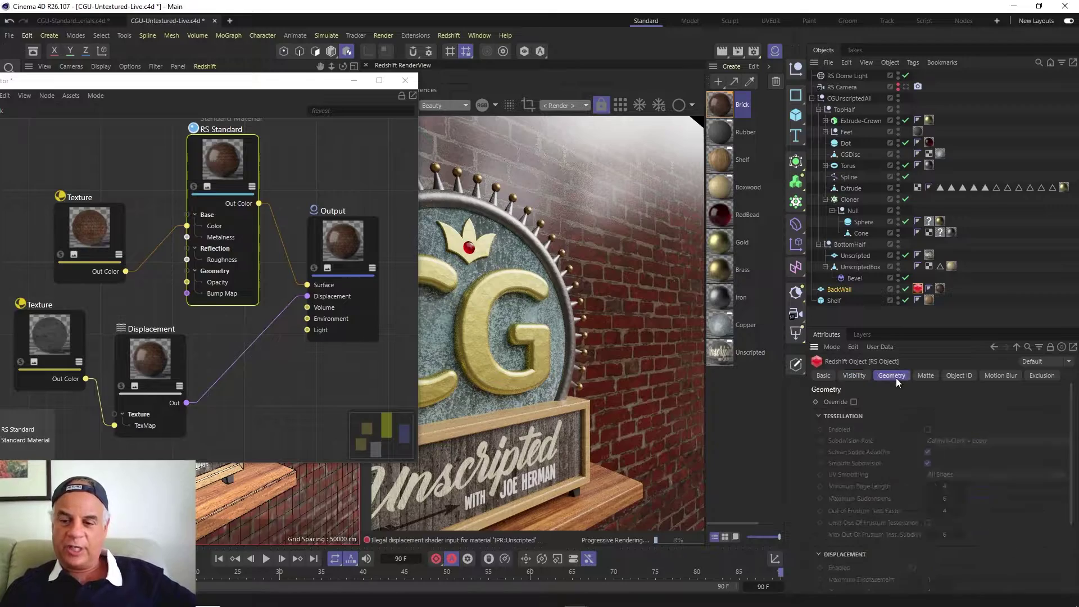
click(854, 402)
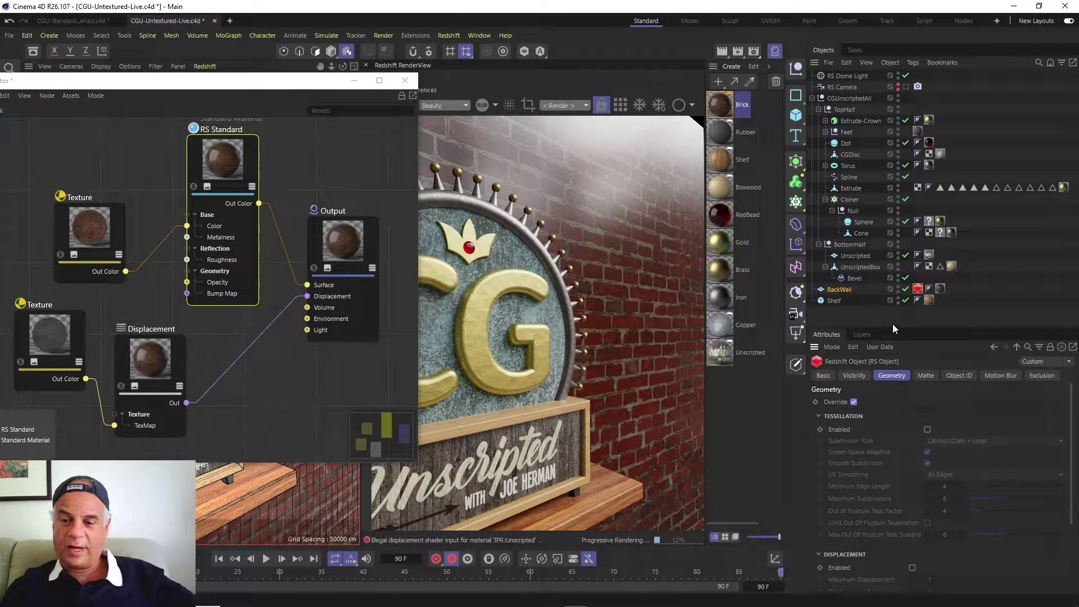
drag(896, 327, 908, 114)
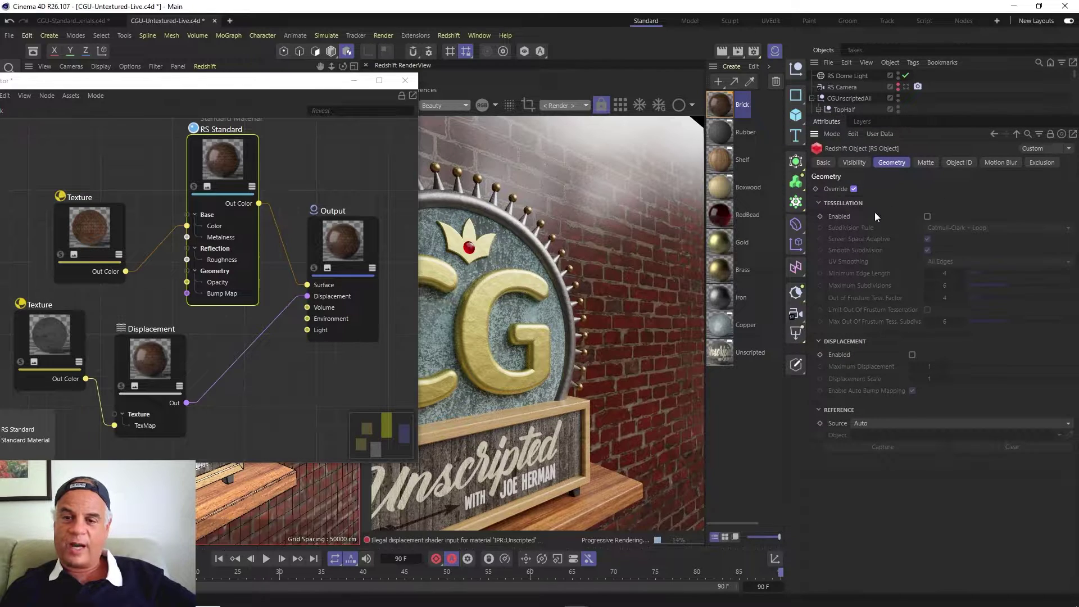
click(928, 217)
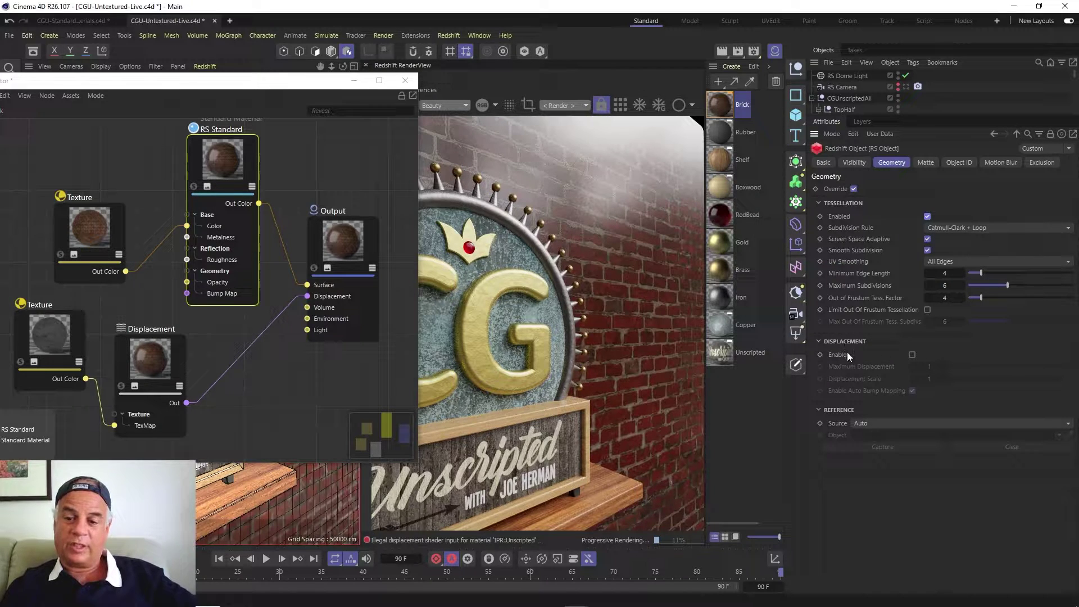
click(911, 355)
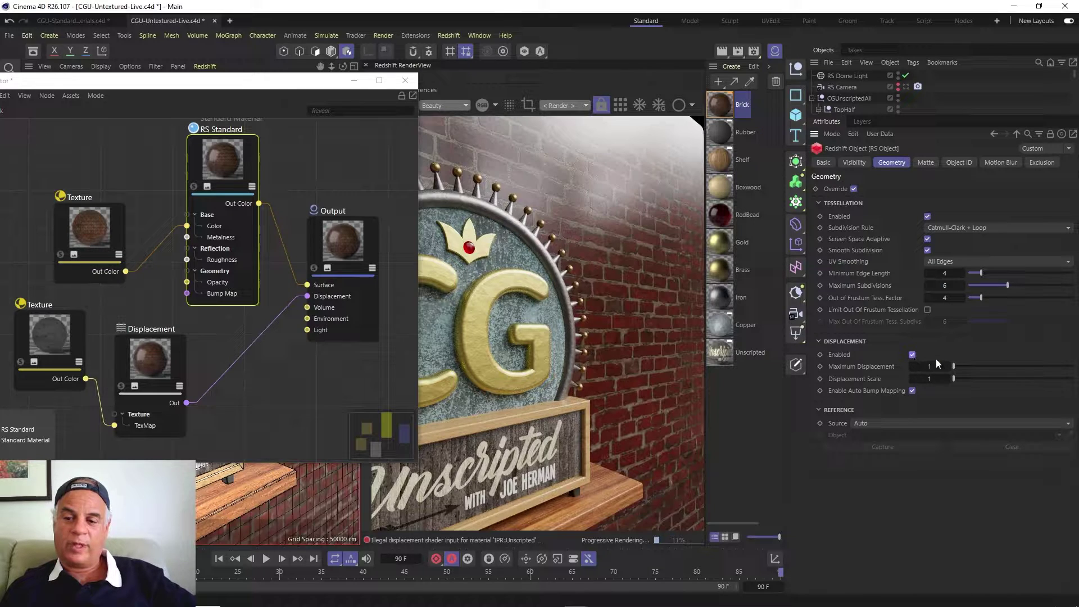
Set the tag's Maximum Displacement to 10 and Displacement Scale to 10
click(935, 365)
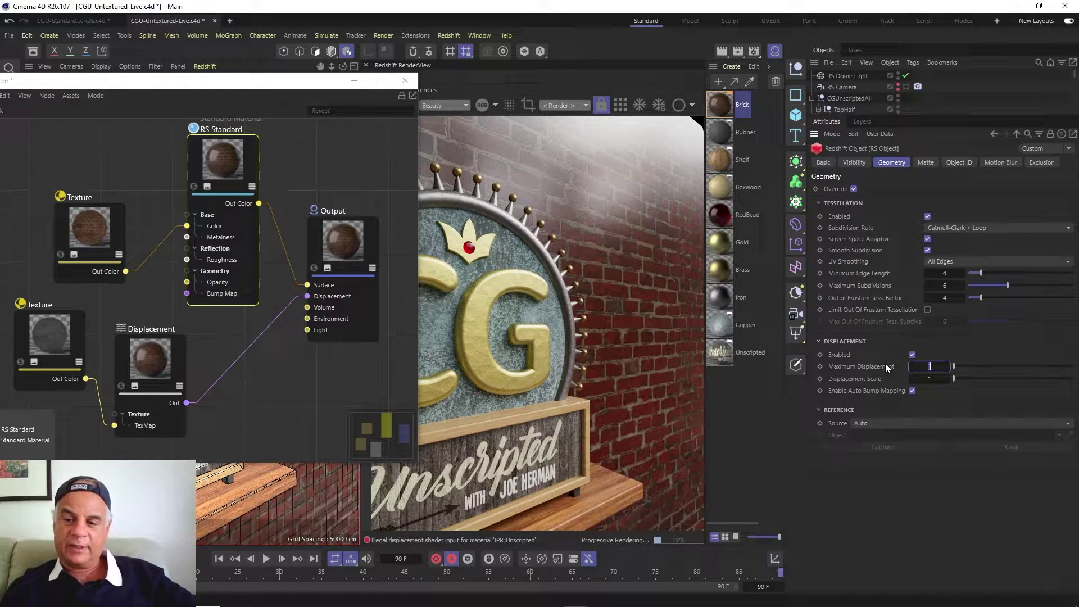
text(10)
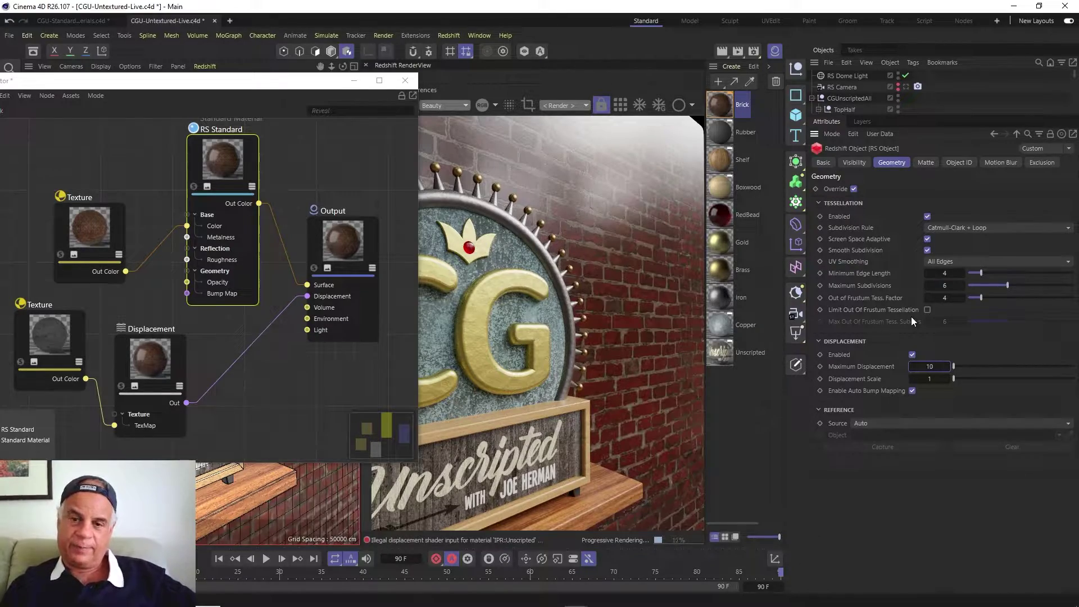
key(Return)
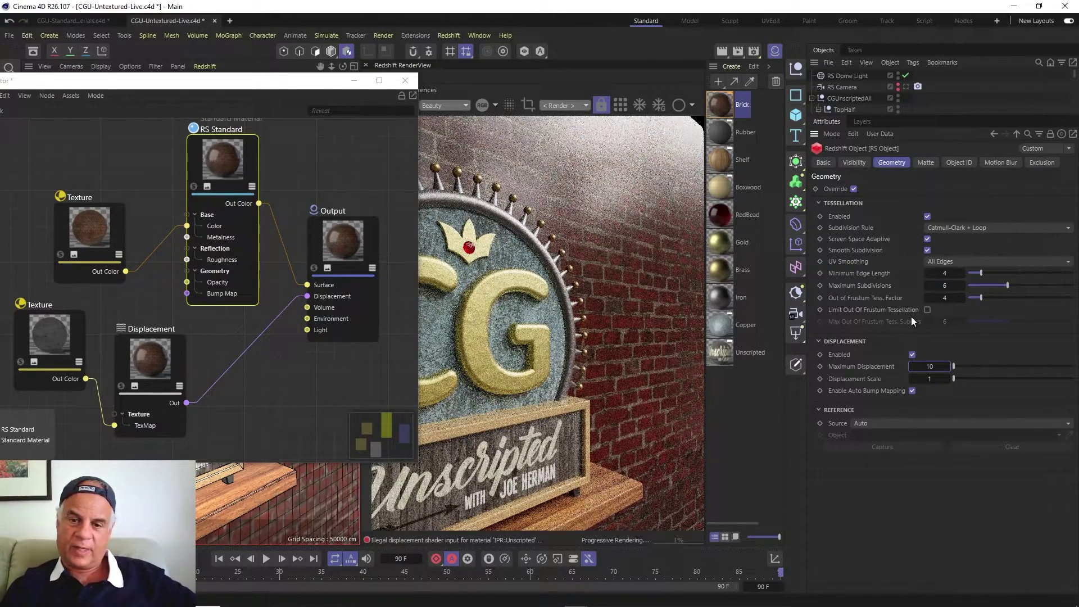
click(924, 378)
text(10)
key(Return)
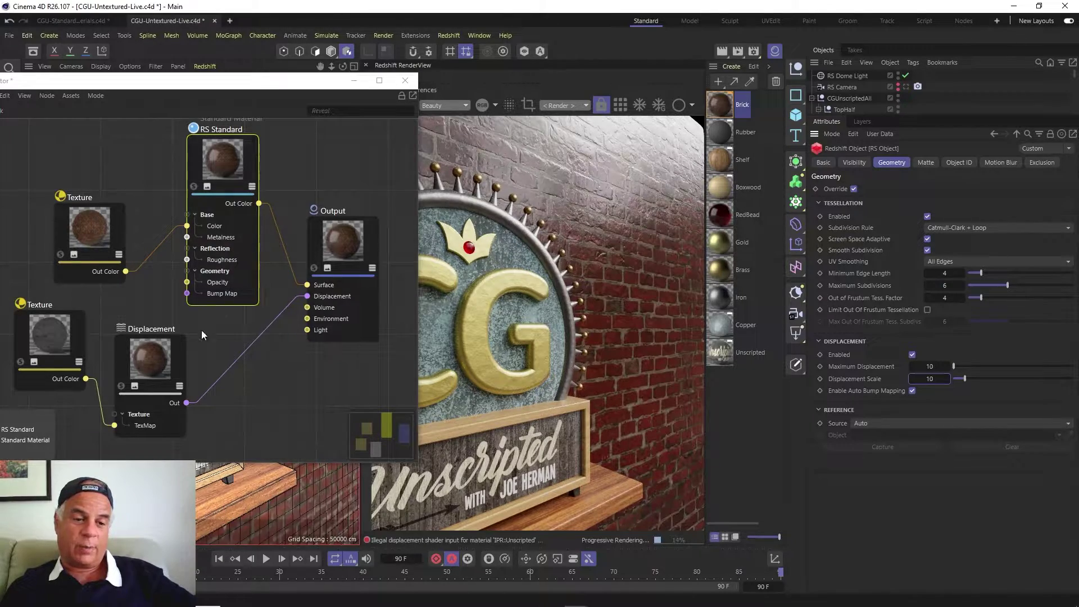
Raise the Brick Displacement node's Scale step by step from 2 to 3 to 6
click(175, 355)
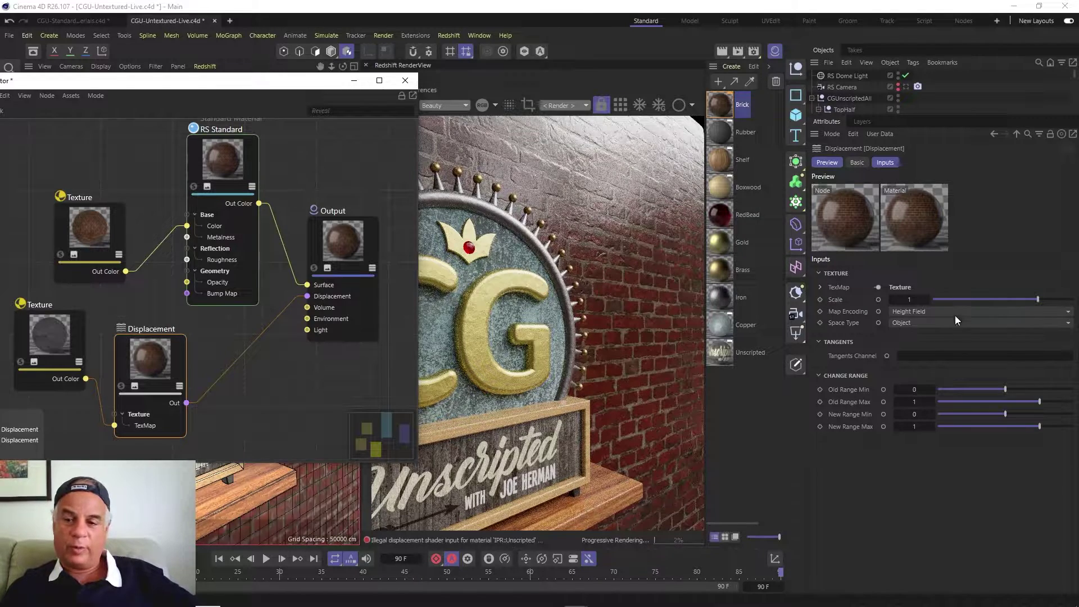
click(922, 300)
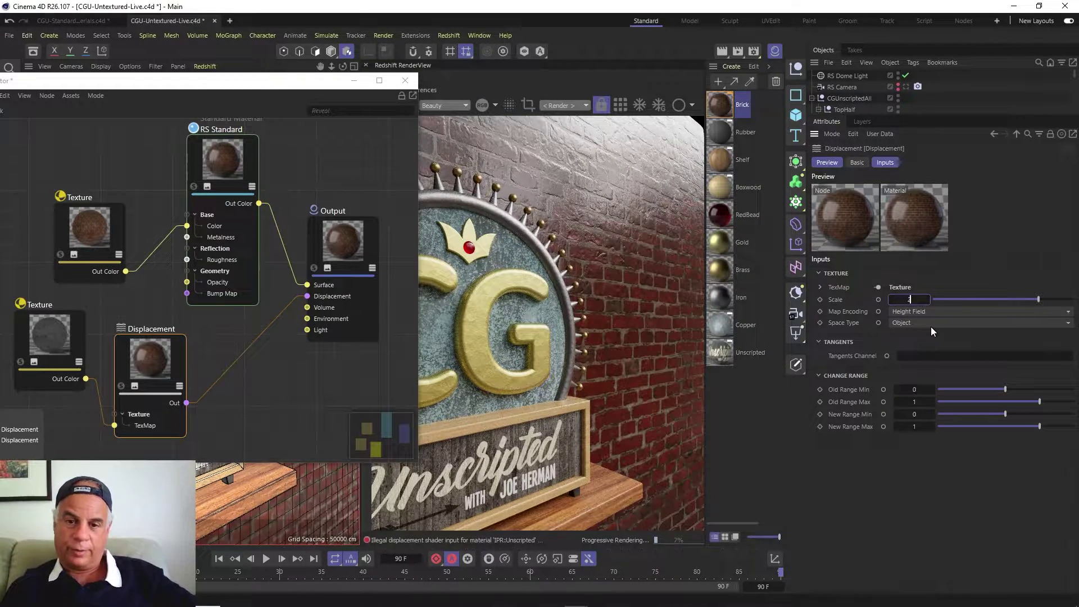
text(2)
key(Return)
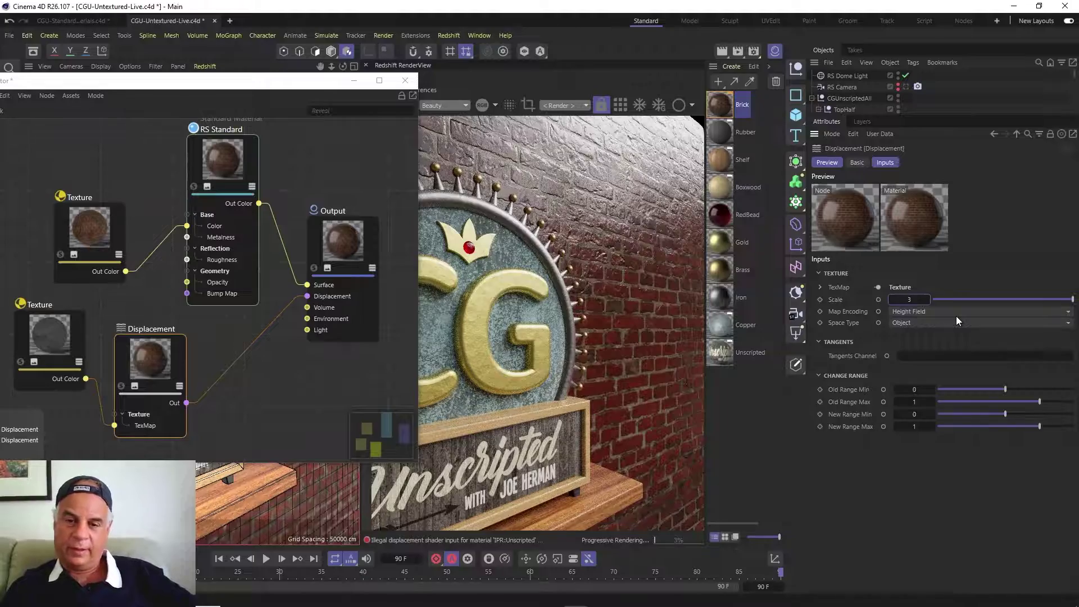
text(3)
key(Return)
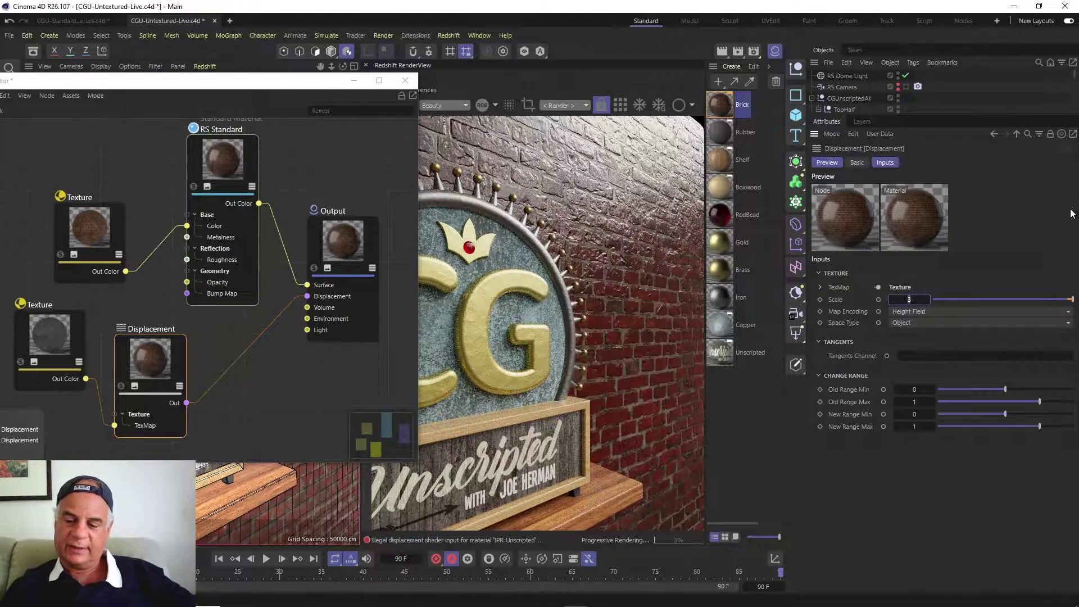
text(6)
key(Return)
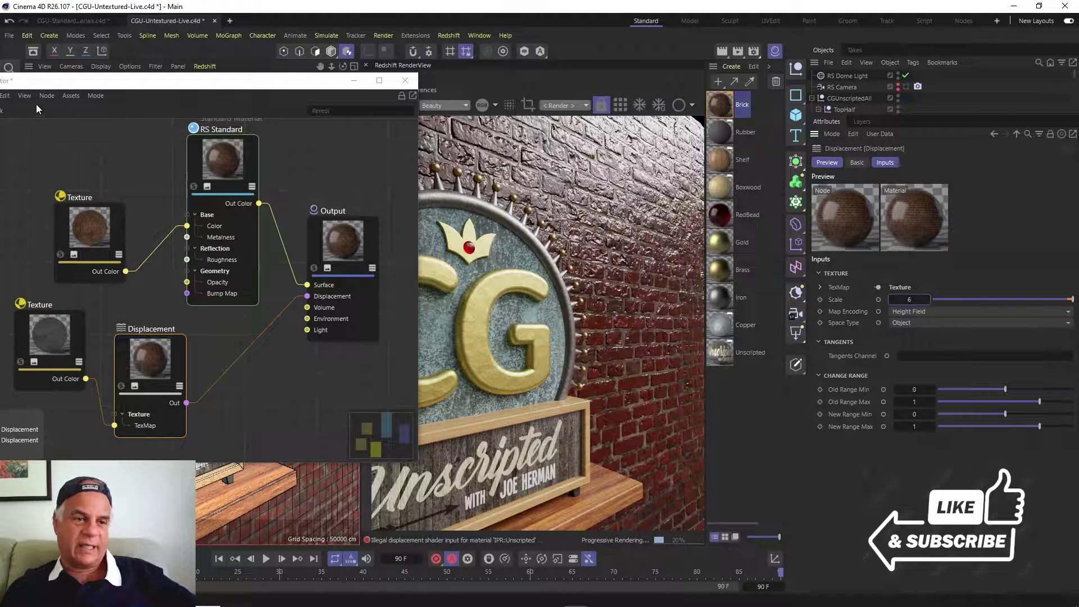
drag(45, 88, 92, 83)
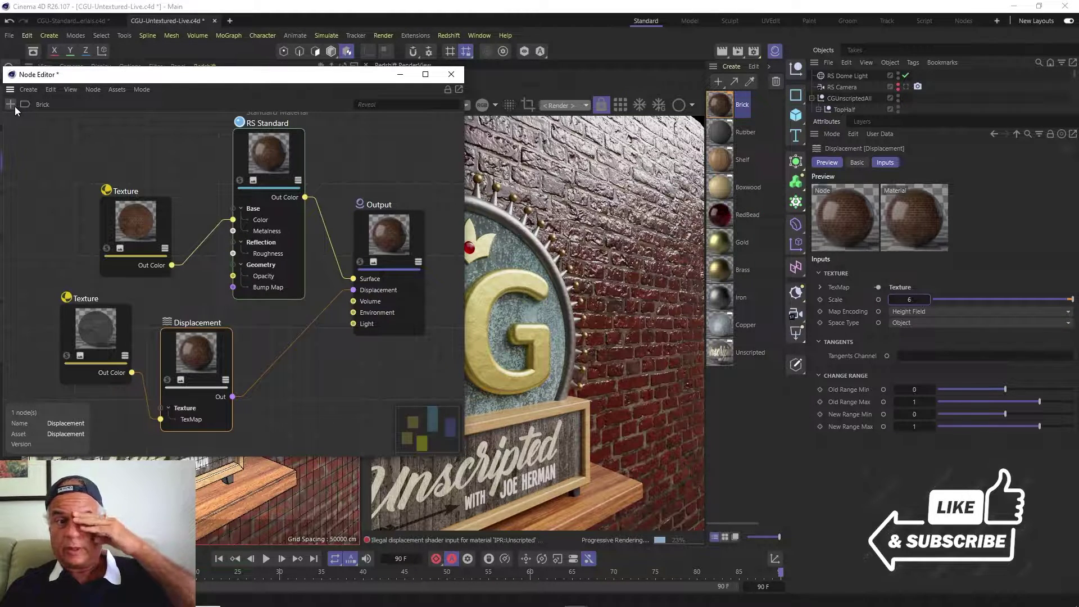
Set the Displacement node's Scale to 8 with the viewport facing the brick wall
drag(211, 83, 131, 404)
alt+drag(233, 226, 121, 228)
click(909, 300)
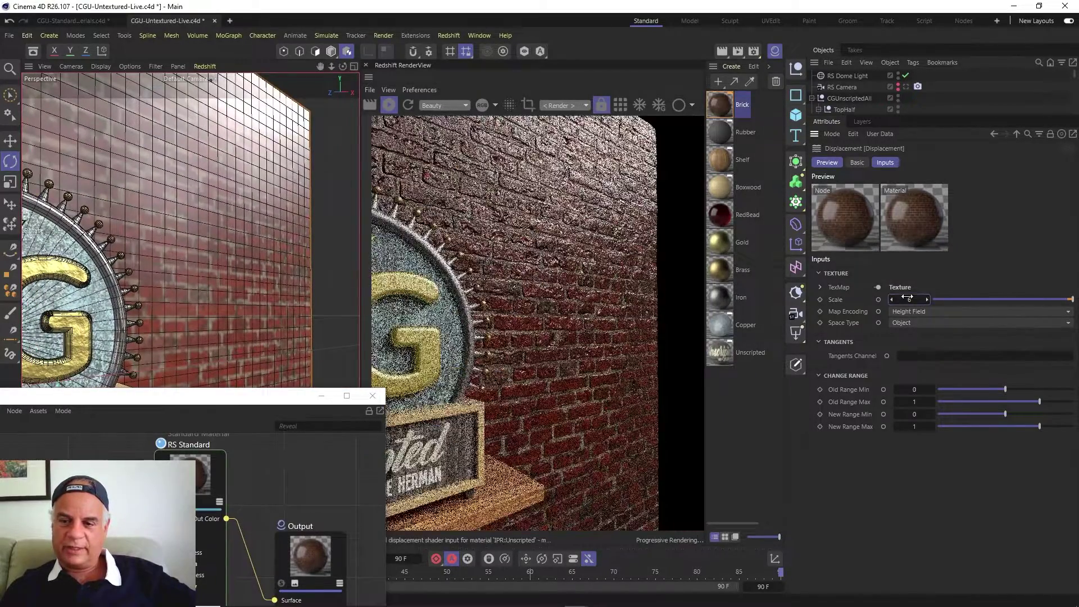
text(8)
key(Return)
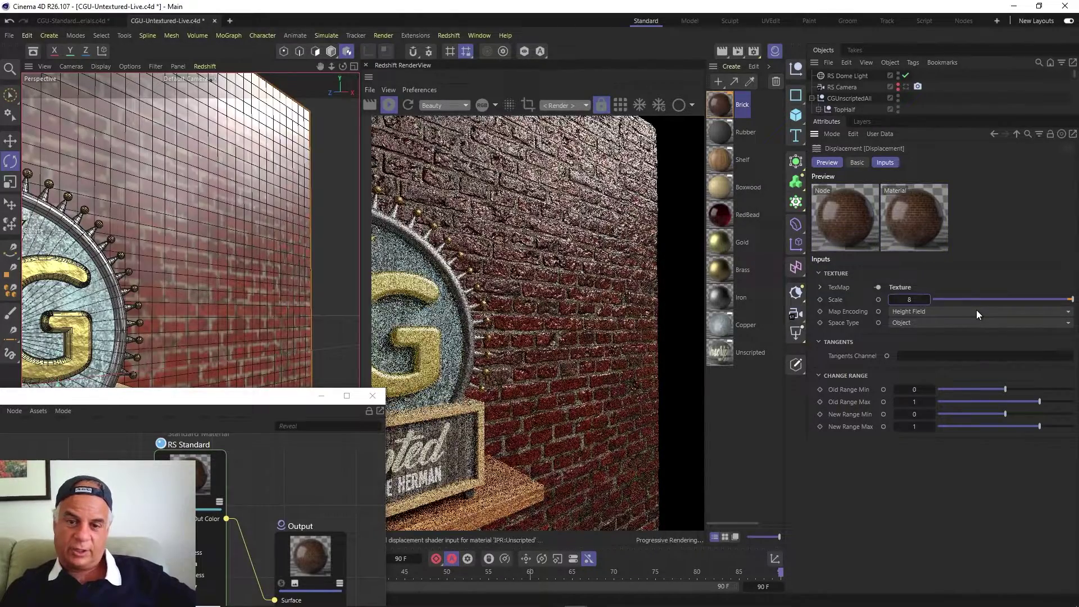
Orbit and zoom the viewport to inspect the raised bricks, then return to the whole sign
scroll(309, 255, up, 6)
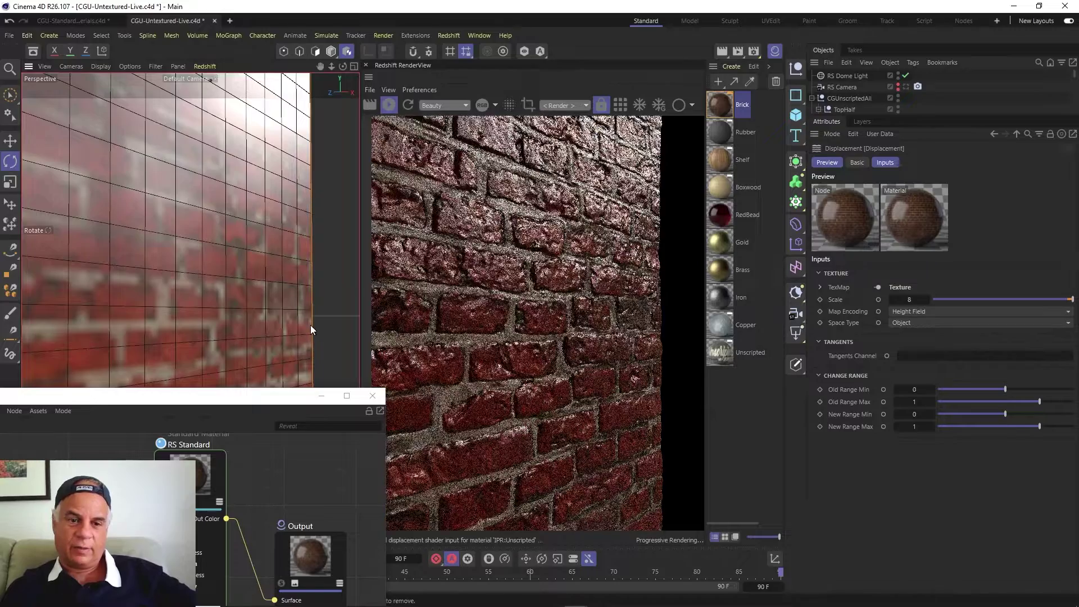
scroll(315, 238, up, 3)
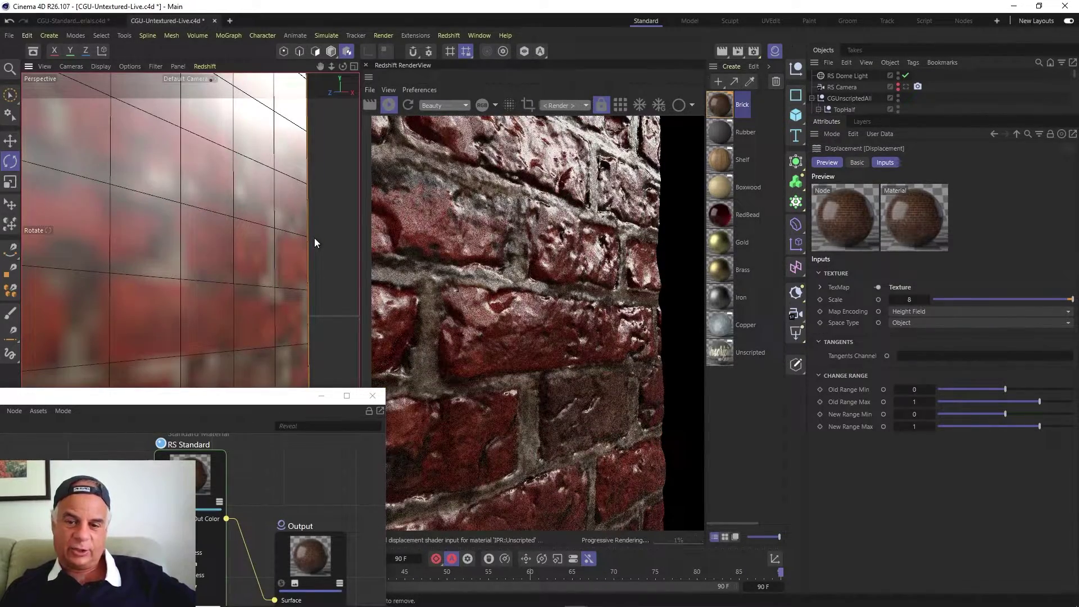
mouse_move(304, 274)
alt+mouse_down()
mouse_move(303, 252)
mouse_move(278, 255)
mouse_move(317, 265)
alt+mouse_up()
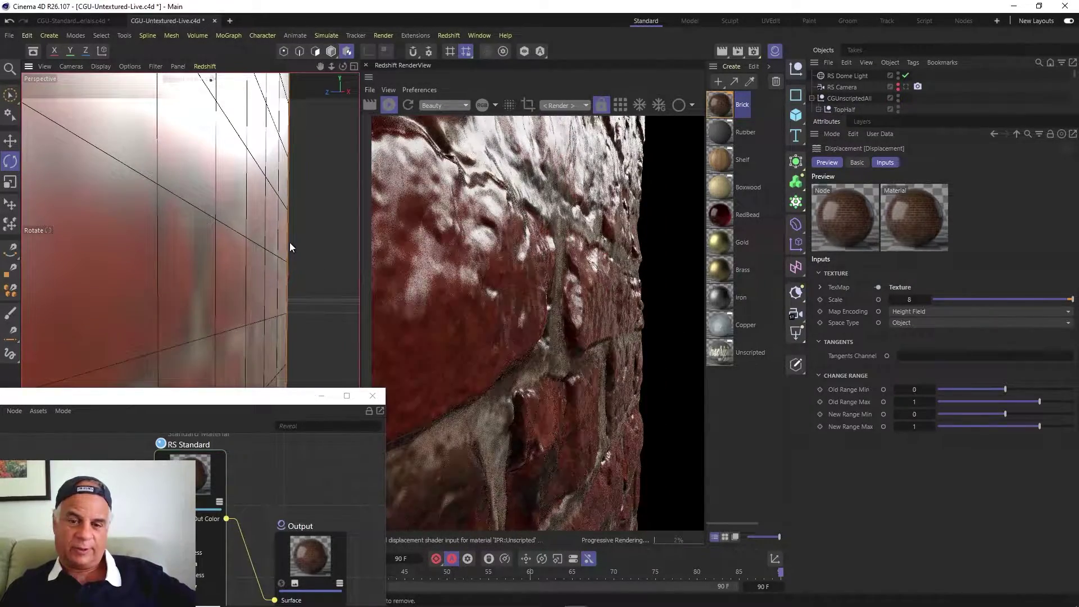
alt+drag(289, 242, 295, 247)
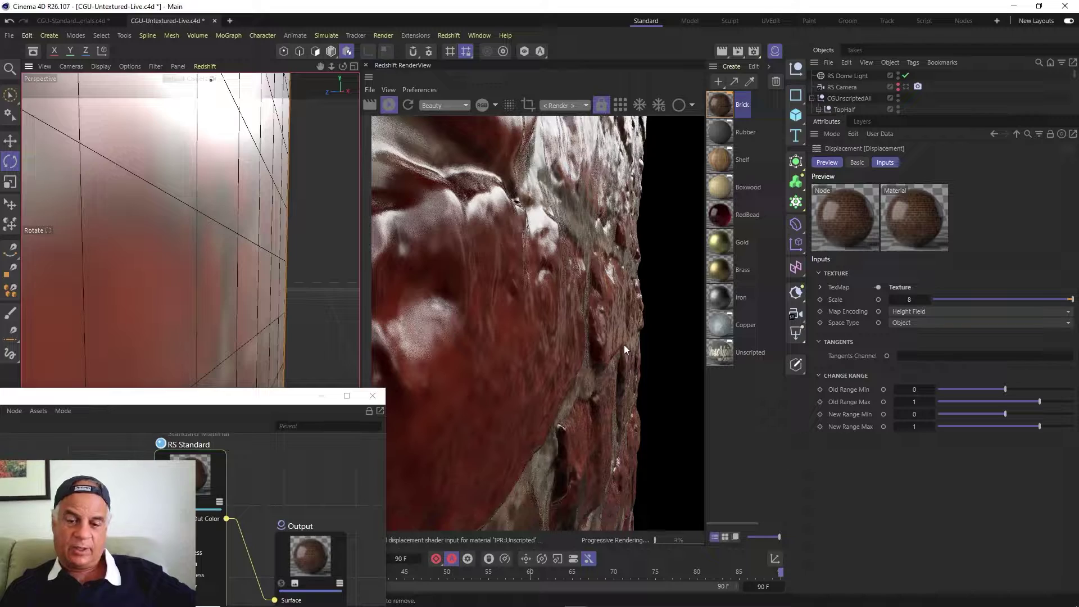
alt+drag(224, 210, 170, 209)
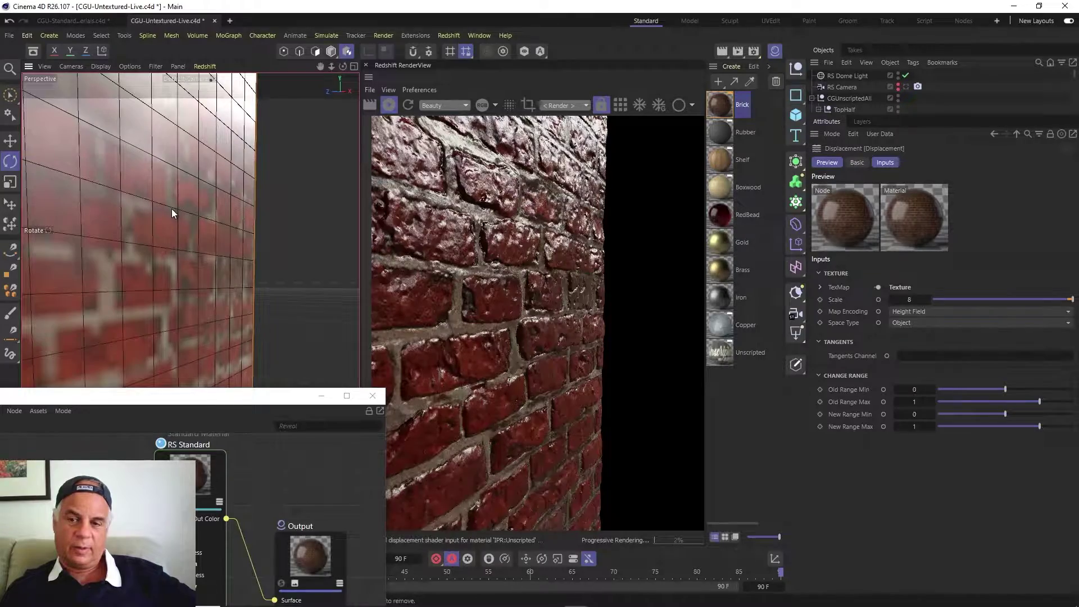
scroll(170, 206, down, 5)
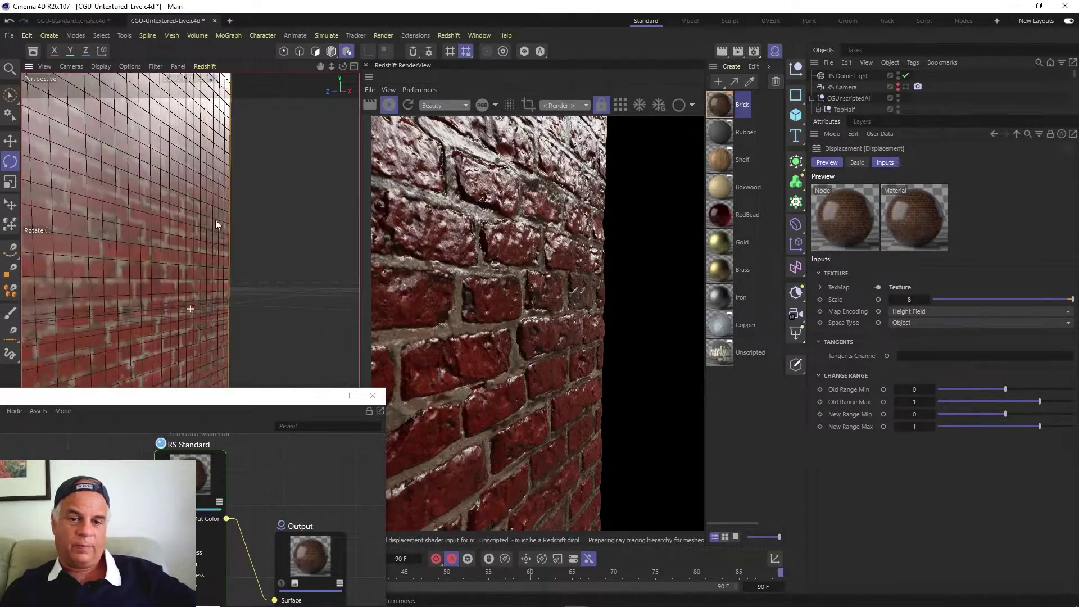
scroll(216, 225, down, 8)
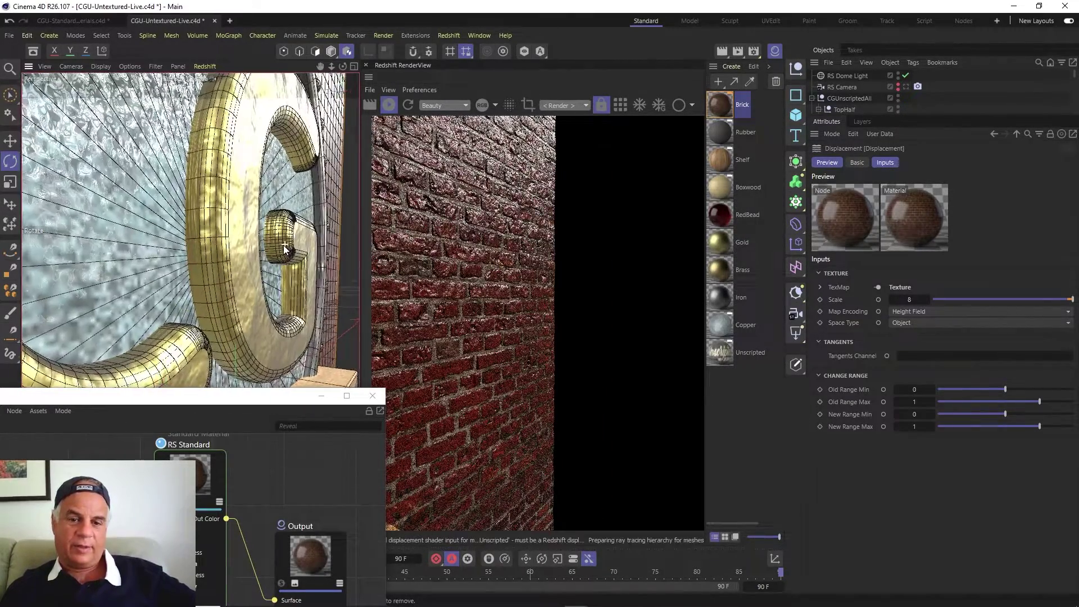
scroll(284, 249, down, 10)
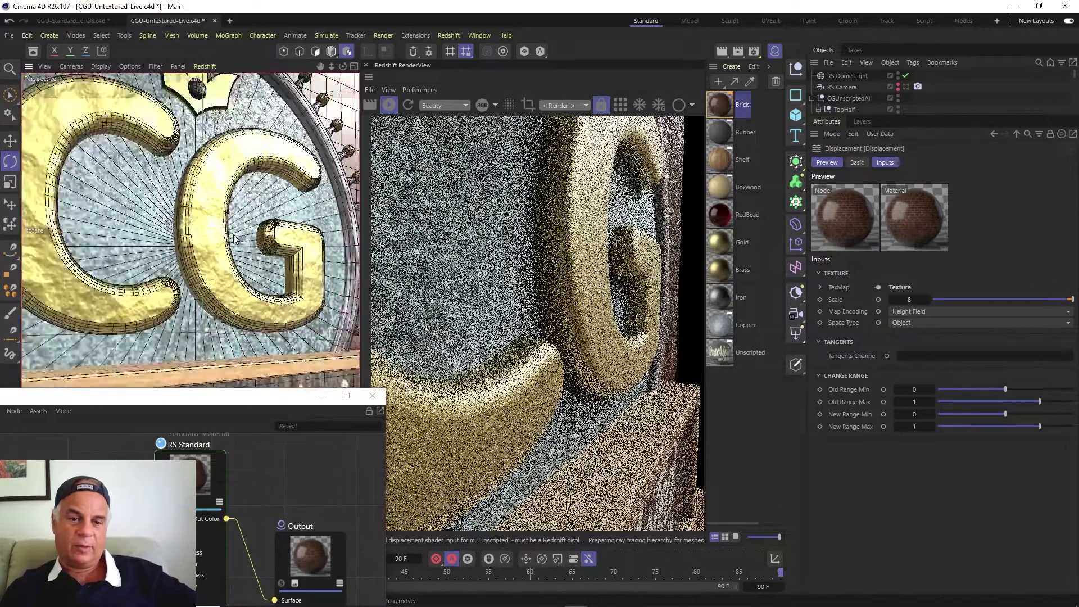
key(ctrl+shift+z)
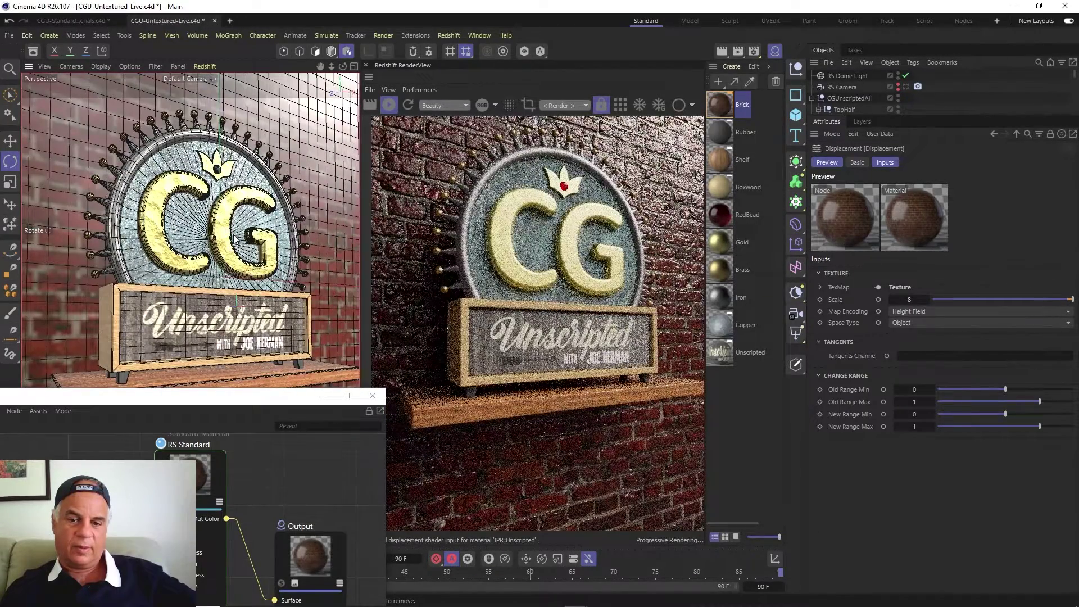
scroll(235, 238, up, 4)
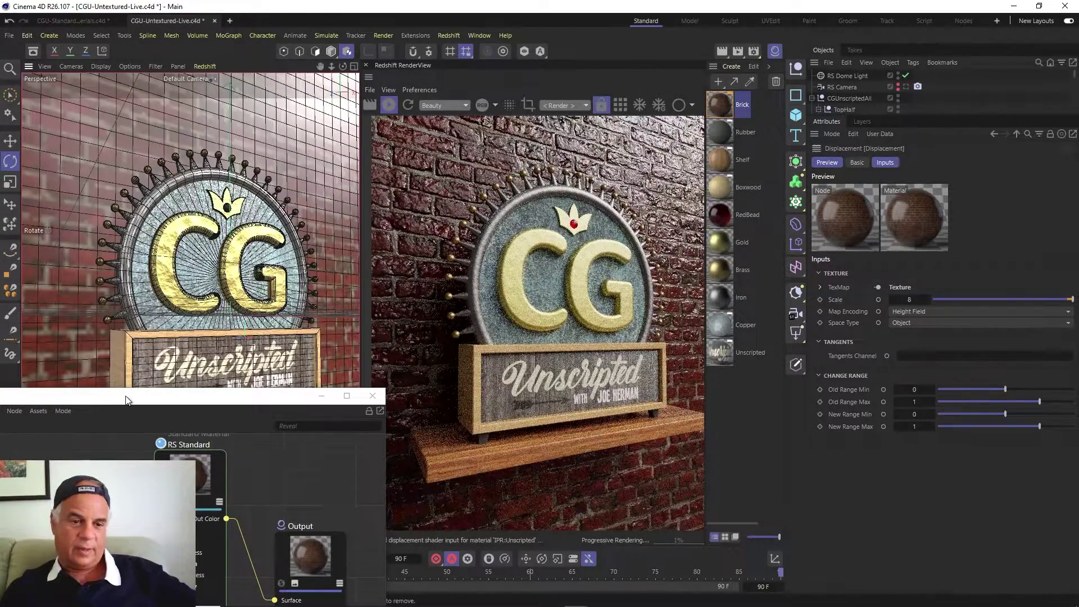
Add a new Texture node to the Brick material above the existing texture
drag(126, 400, 398, 239)
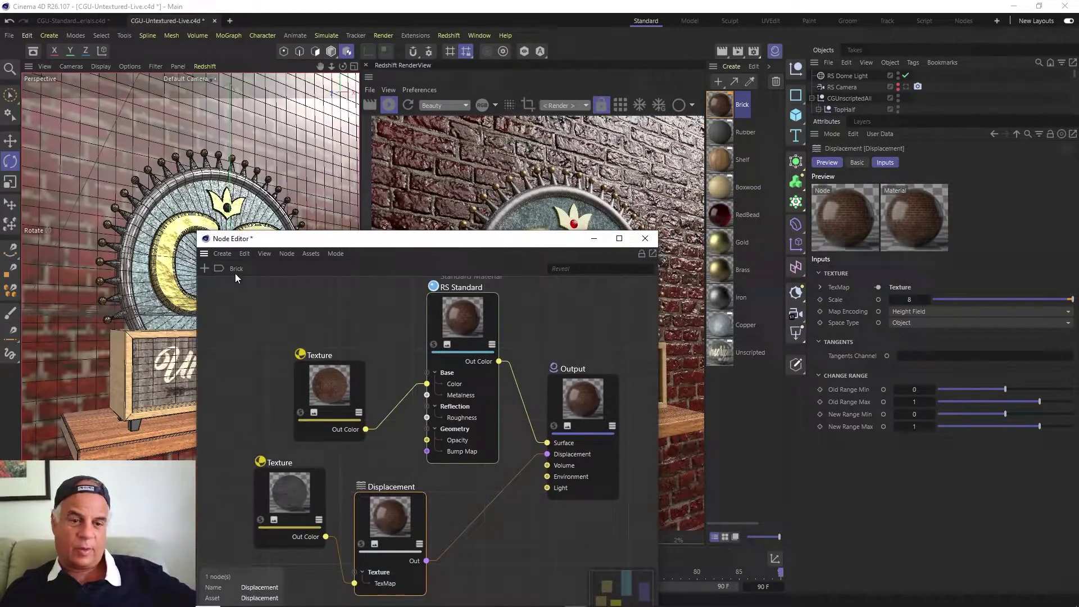
click(206, 268)
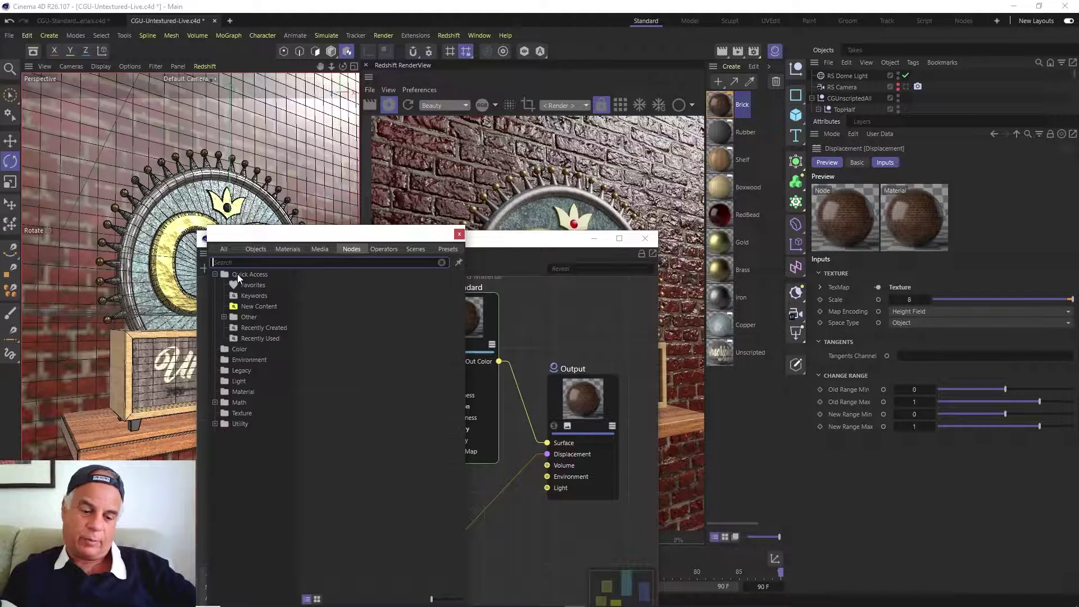
text(tex)
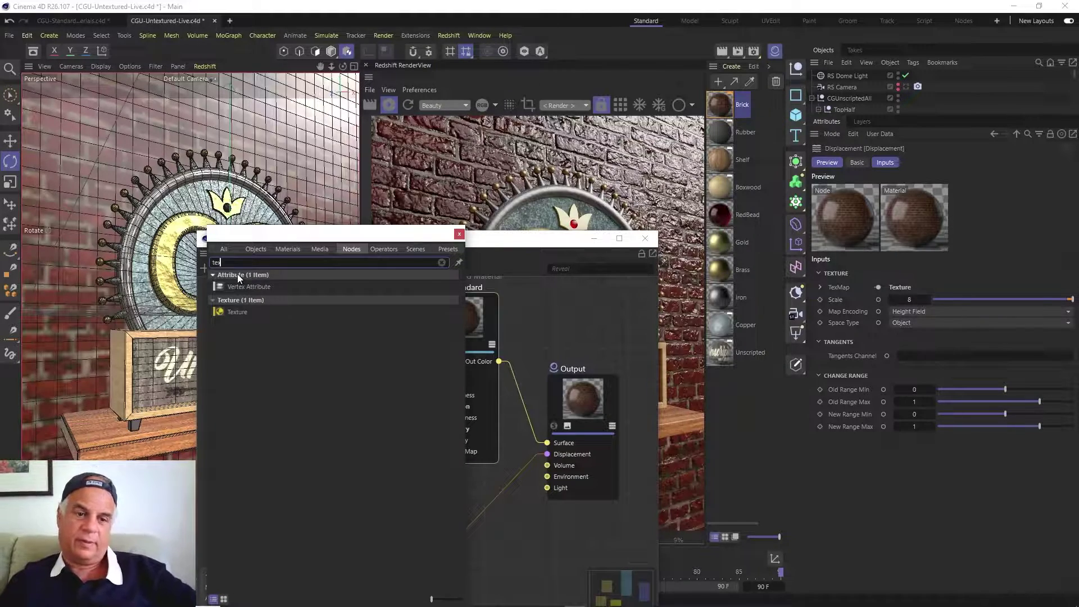
double_click(243, 310)
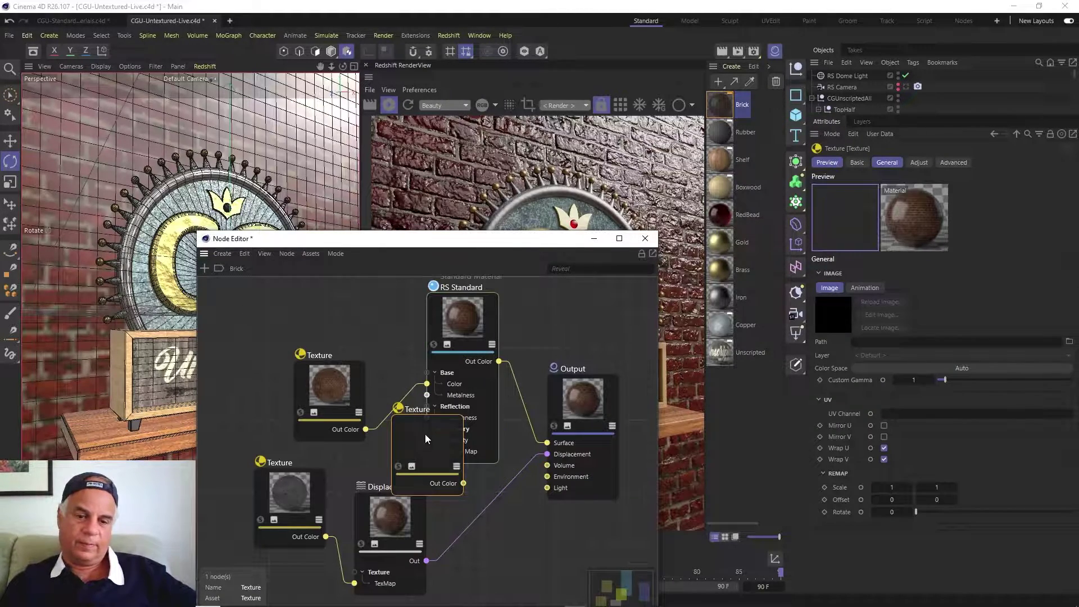
drag(453, 436, 365, 304)
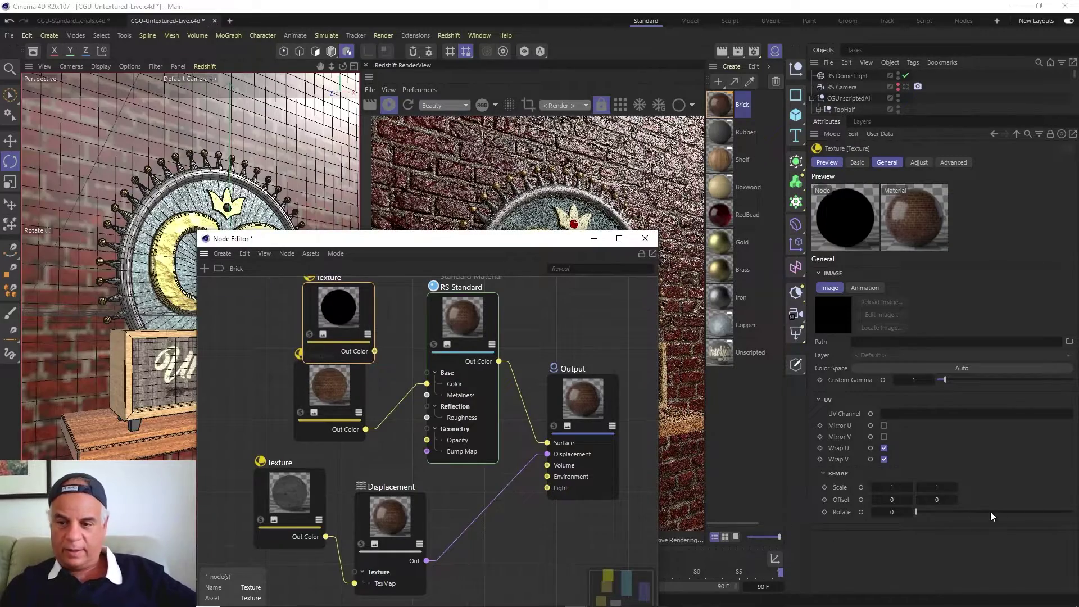
Load BrickWallRefl.png from the textures folder into it, keeping the original path
click(1069, 342)
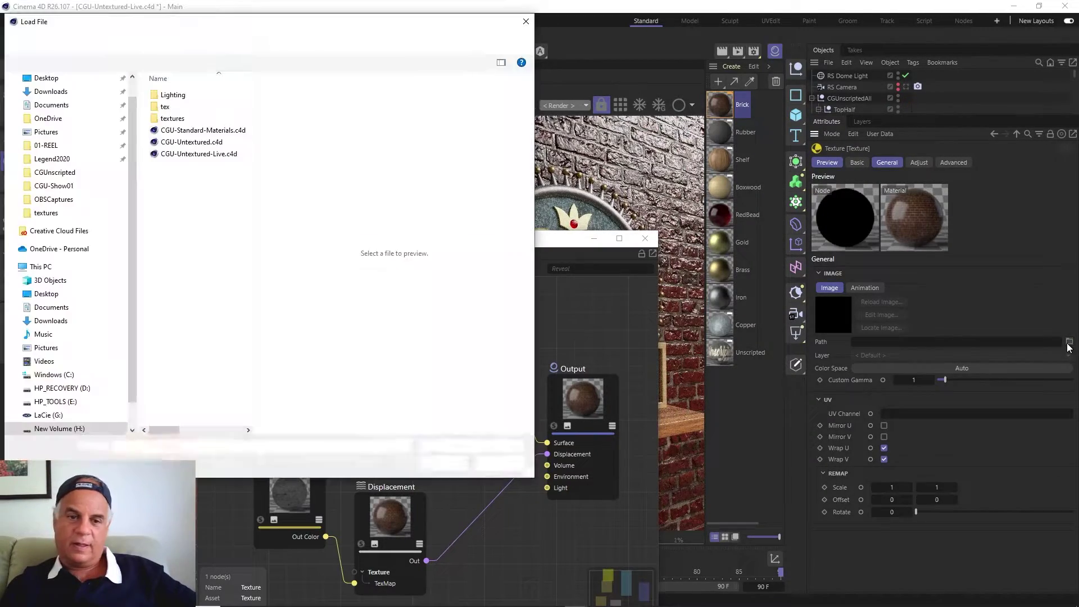
double_click(175, 118)
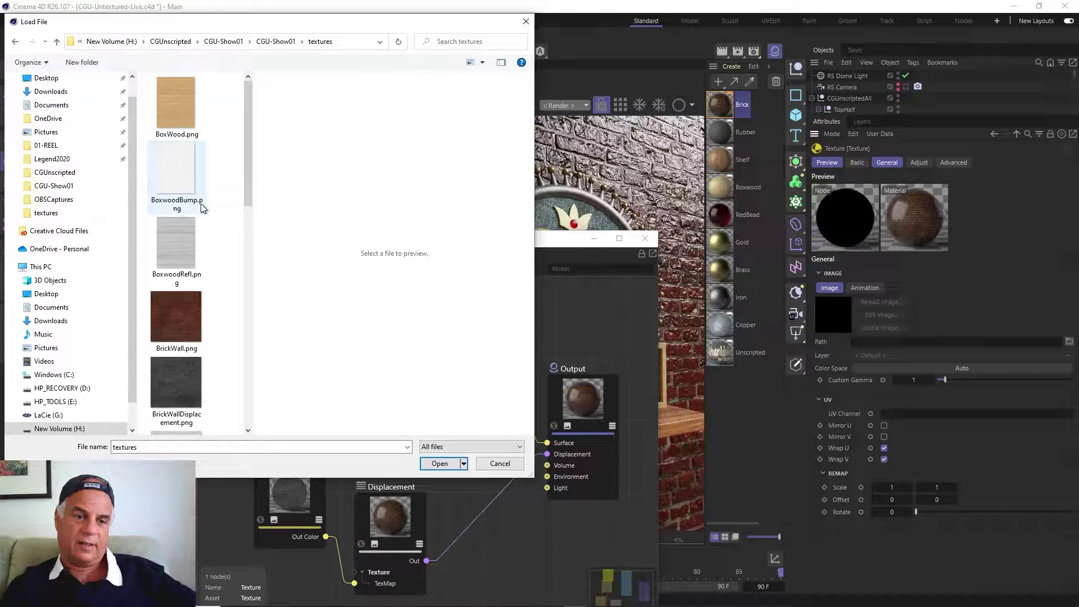
scroll(202, 208, down, 3)
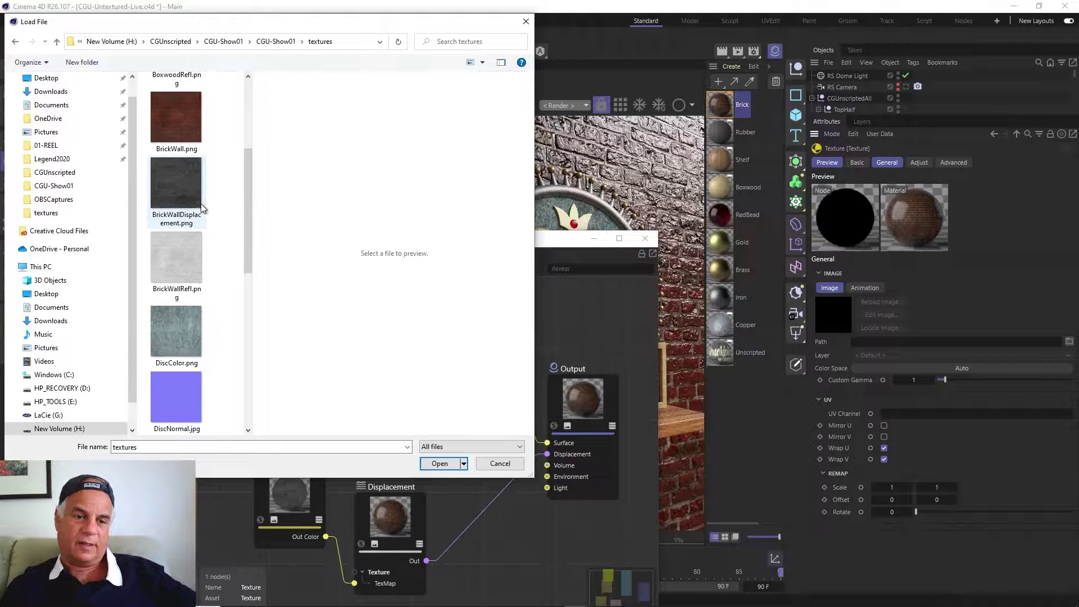
click(184, 273)
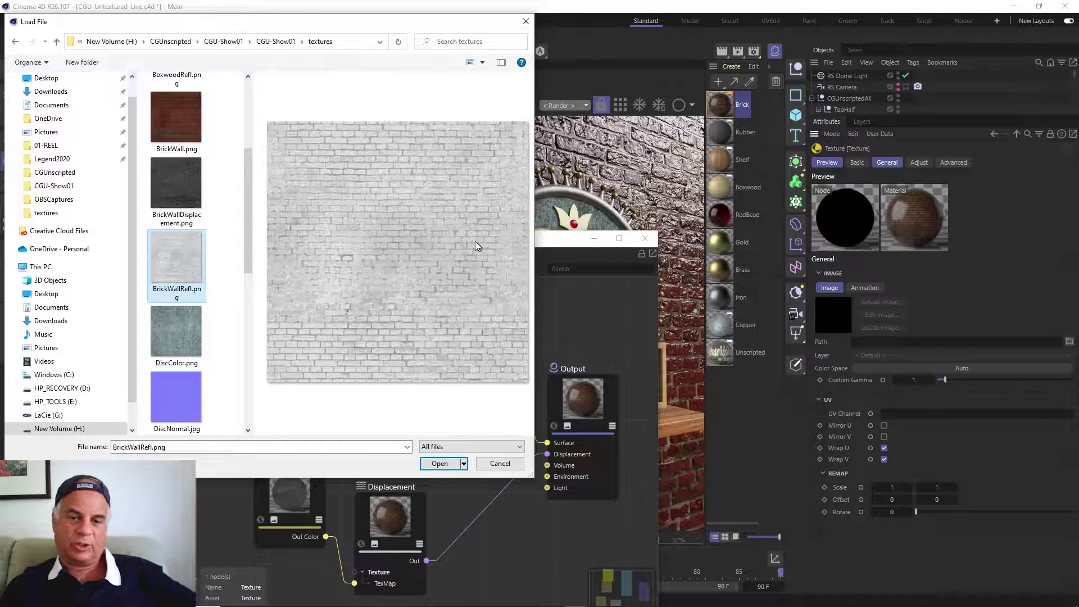
click(440, 463)
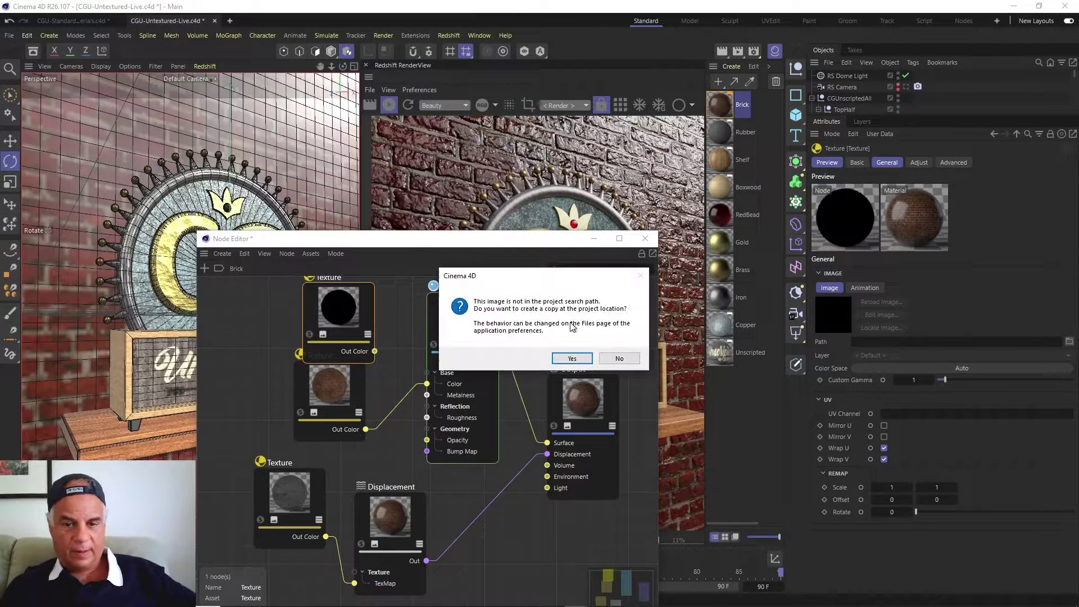
click(619, 359)
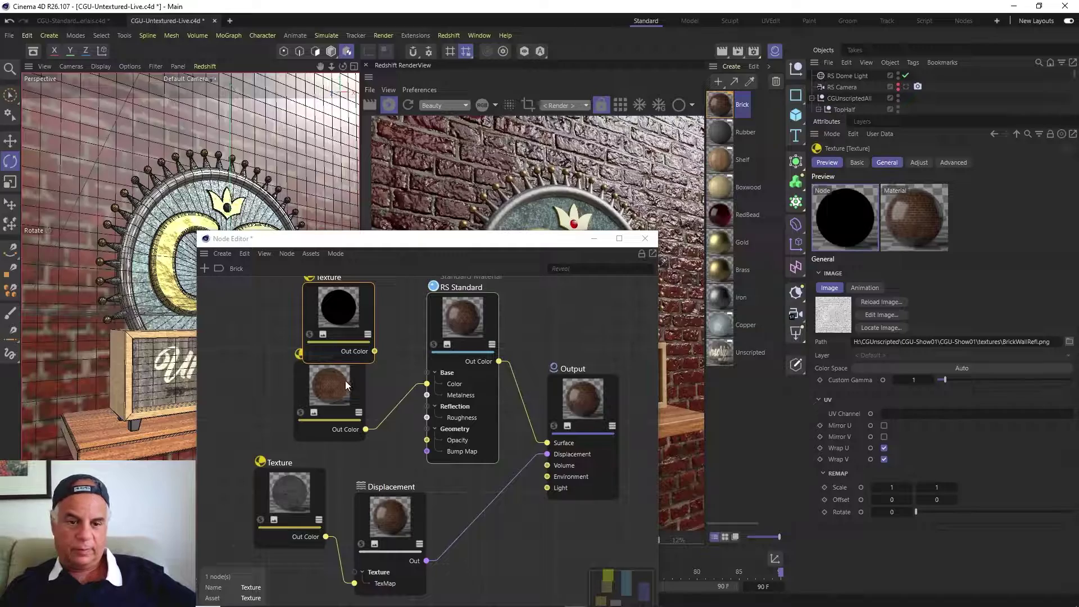
click(356, 391)
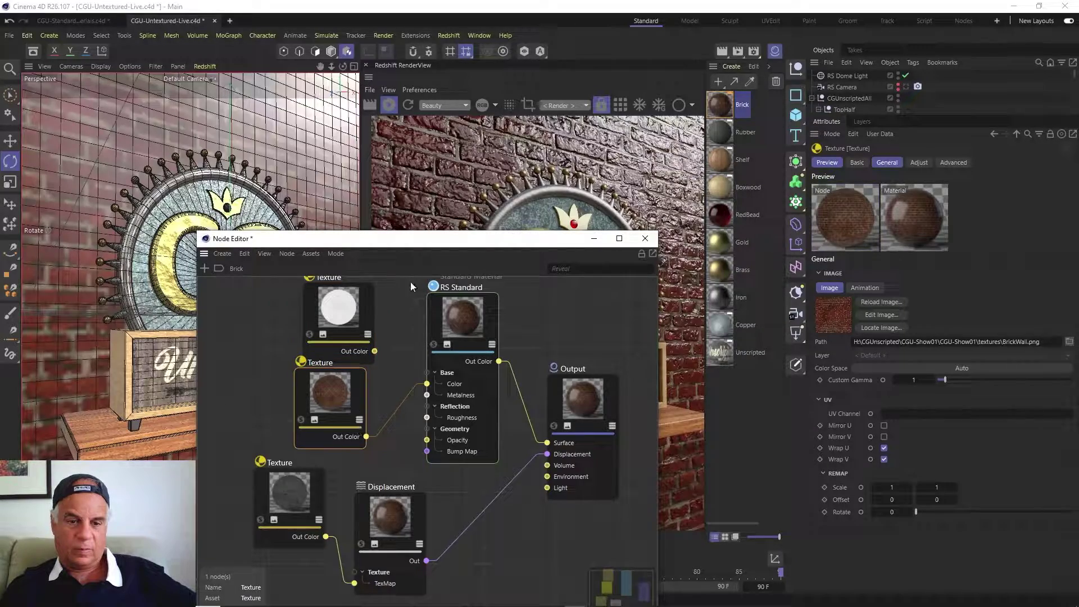
Wire the BrickWallRefl texture into RS Standard's Roughness and move the node left
drag(410, 245, 165, 279)
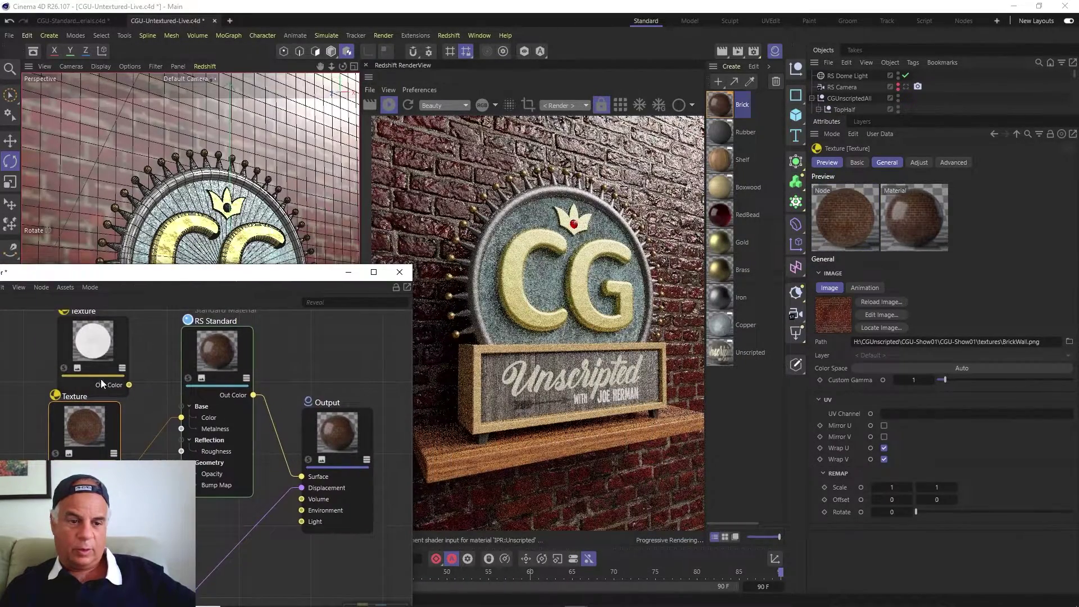
drag(129, 385, 181, 450)
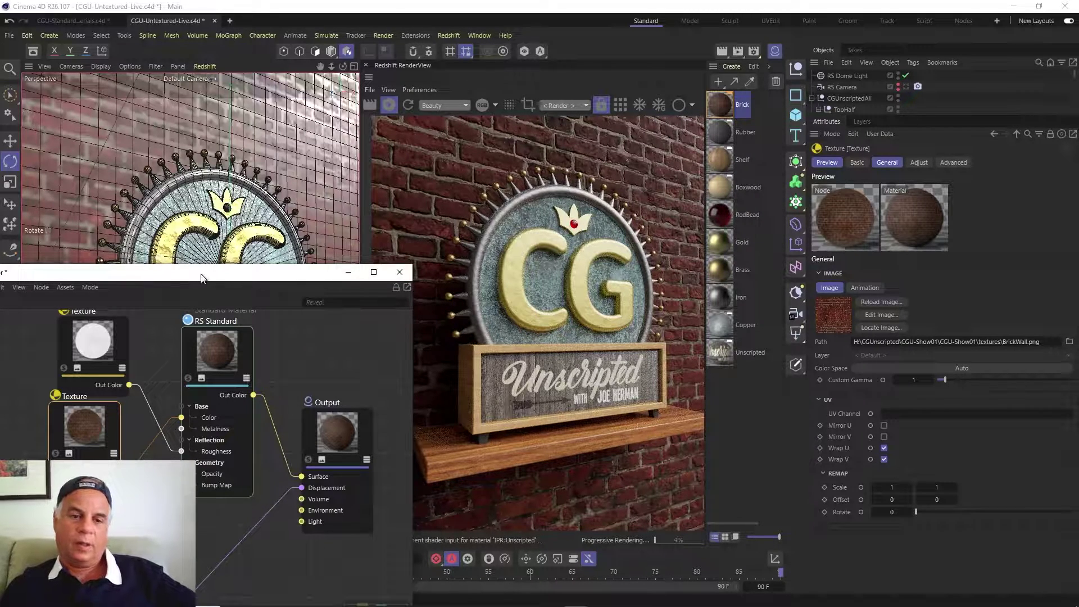
drag(203, 277, 244, 344)
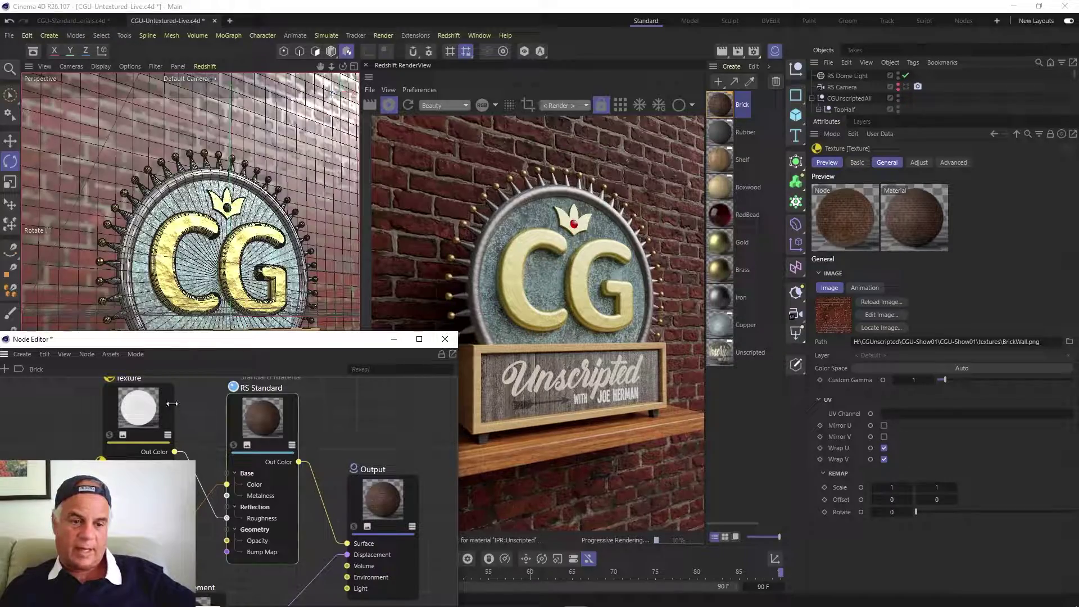
drag(167, 410, 83, 412)
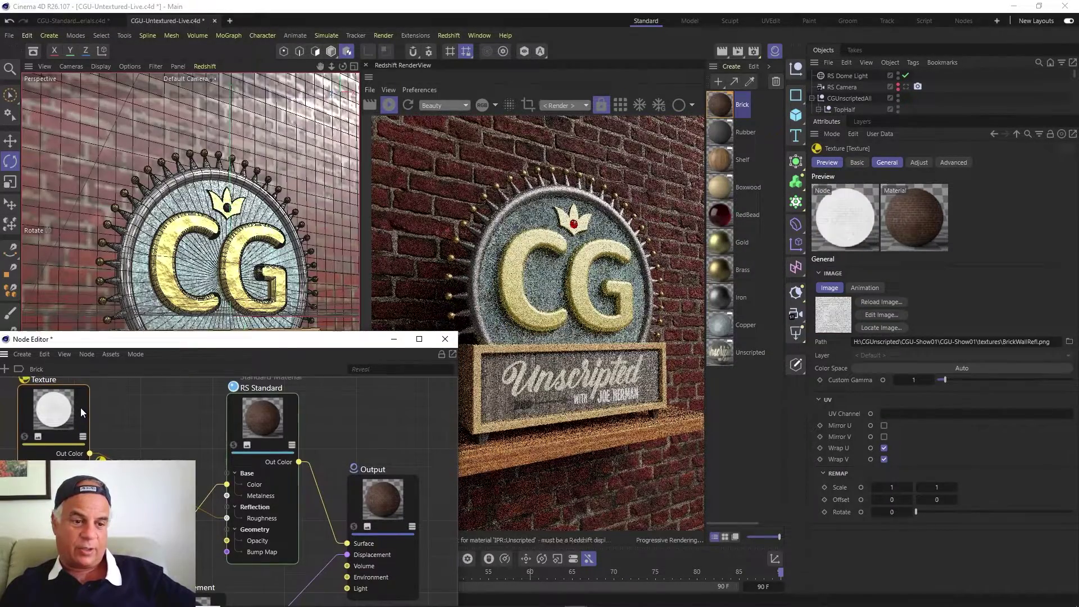
Add a Ramp node to the Brick graph beside RS Standard
double_click(3, 375)
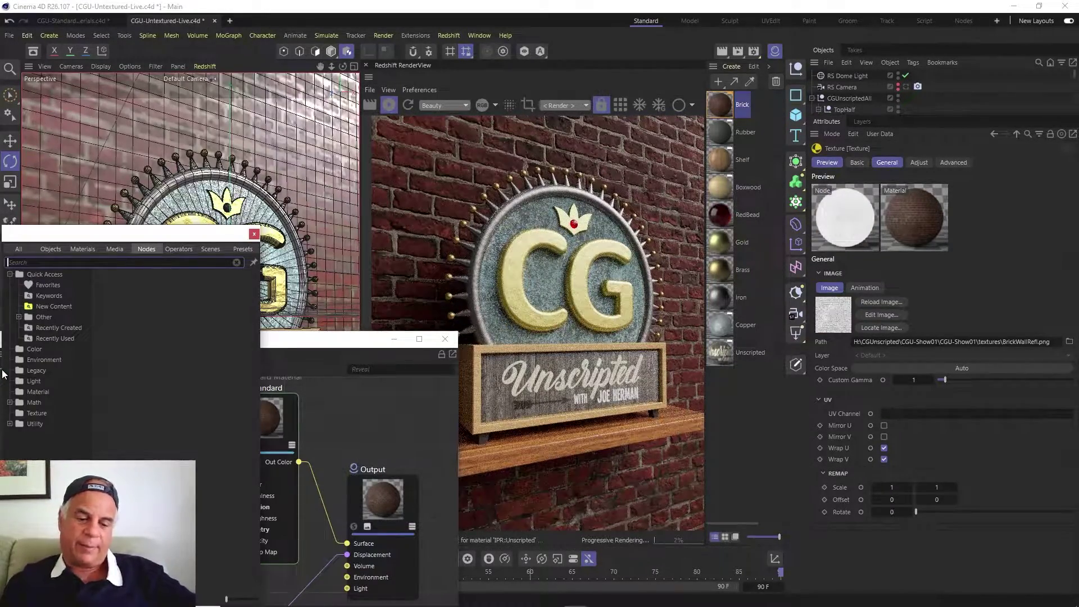
text(Ramp)
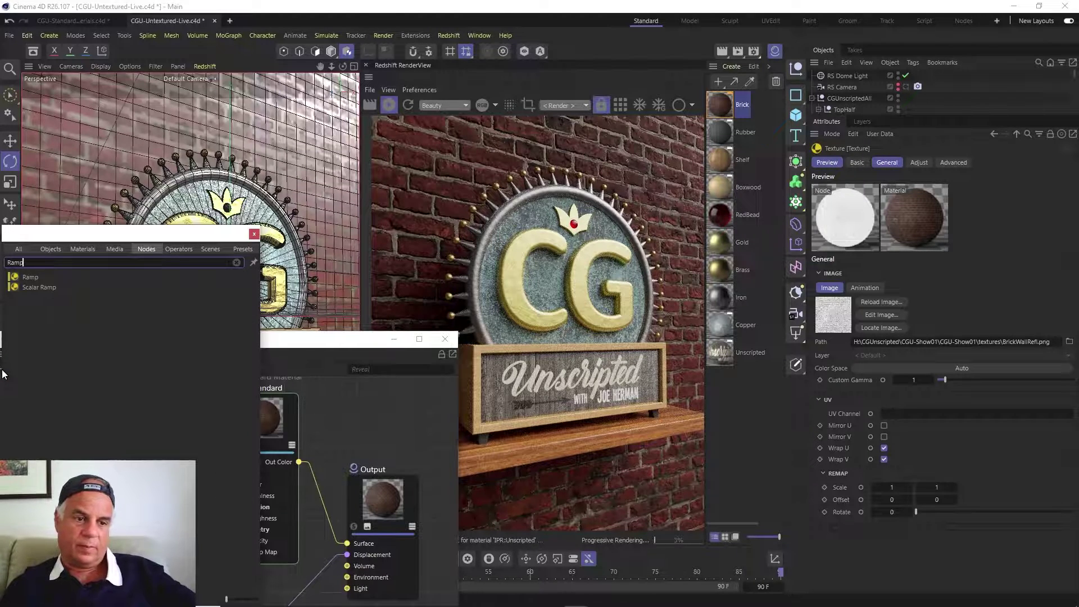
click(28, 277)
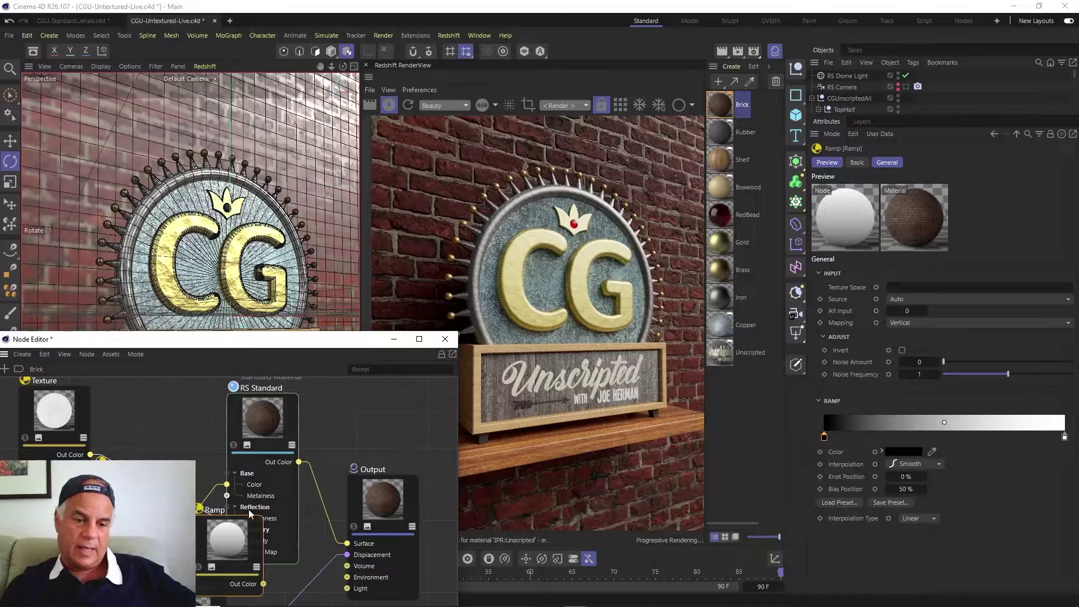
drag(254, 538, 209, 404)
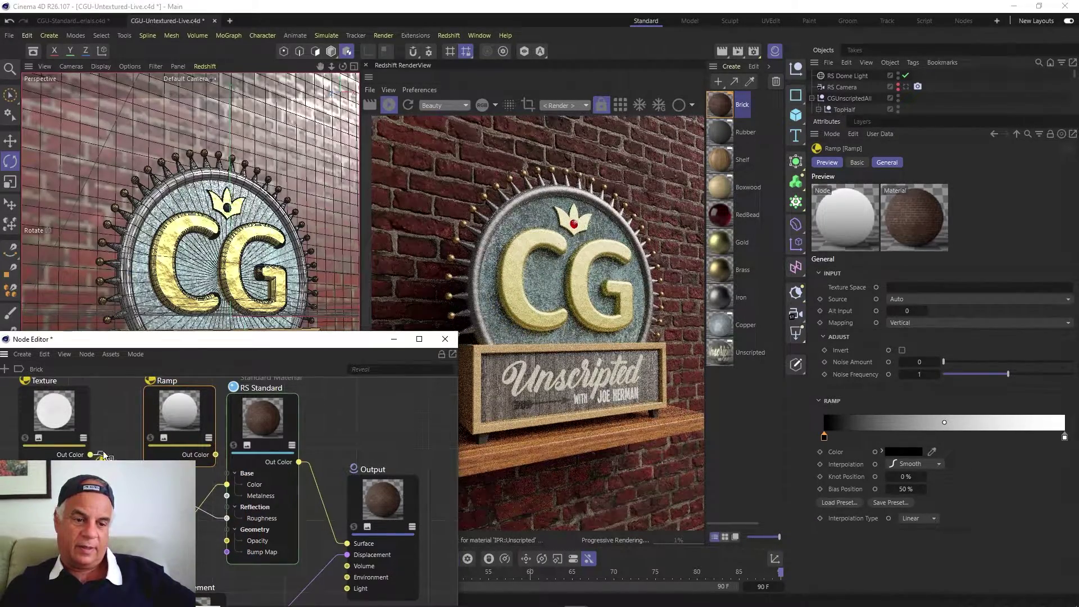
Connect the BrickWallRefl texture's Out Color to the Ramp's Alt Input
drag(104, 454, 151, 440)
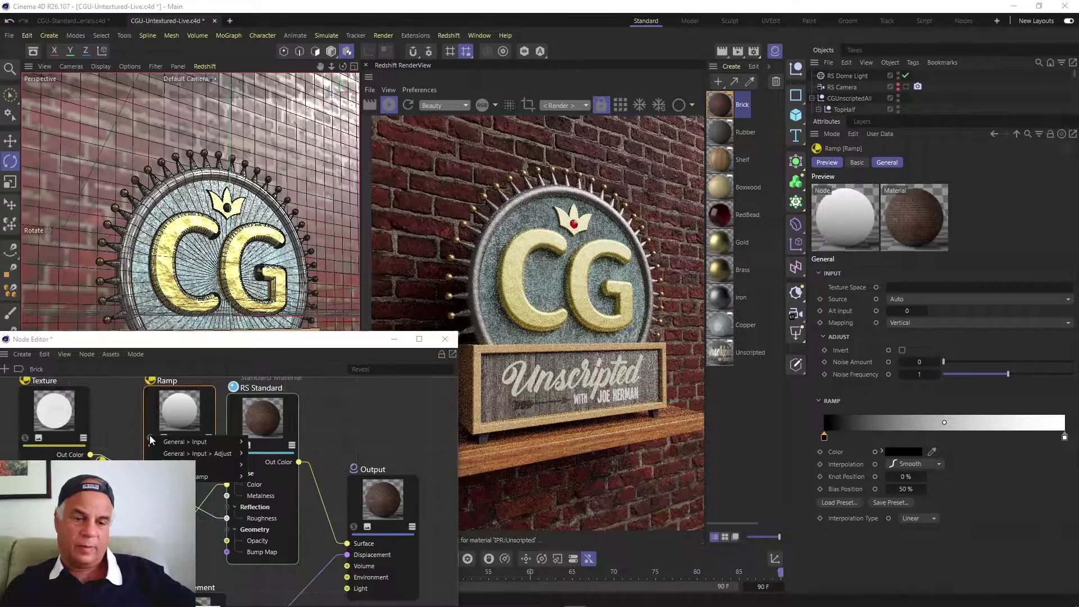
mouse_move(196, 442)
click(270, 445)
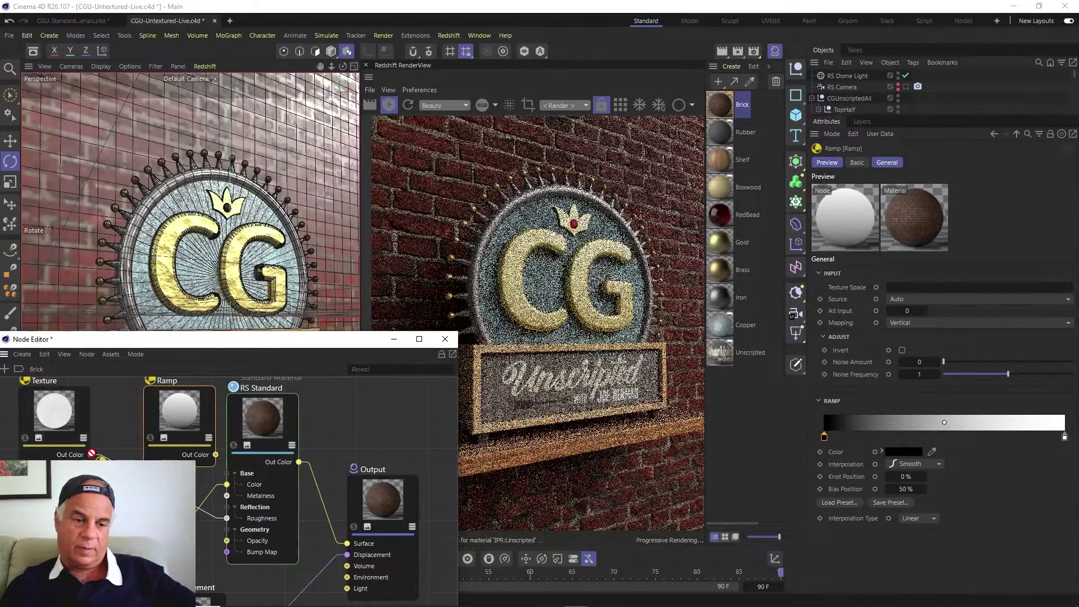
drag(102, 414, 149, 438)
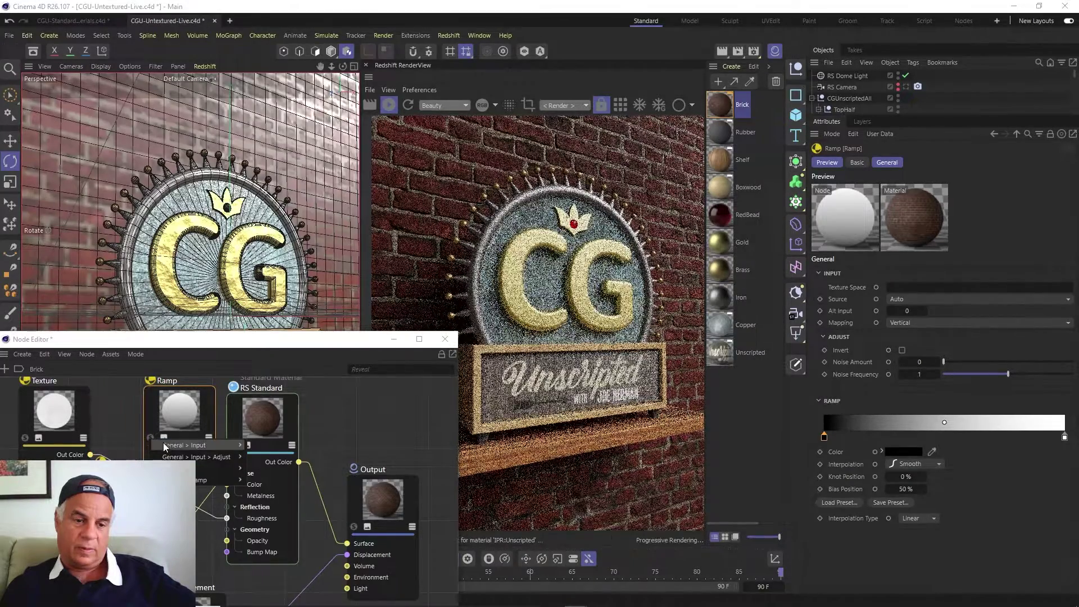
mouse_move(202, 445)
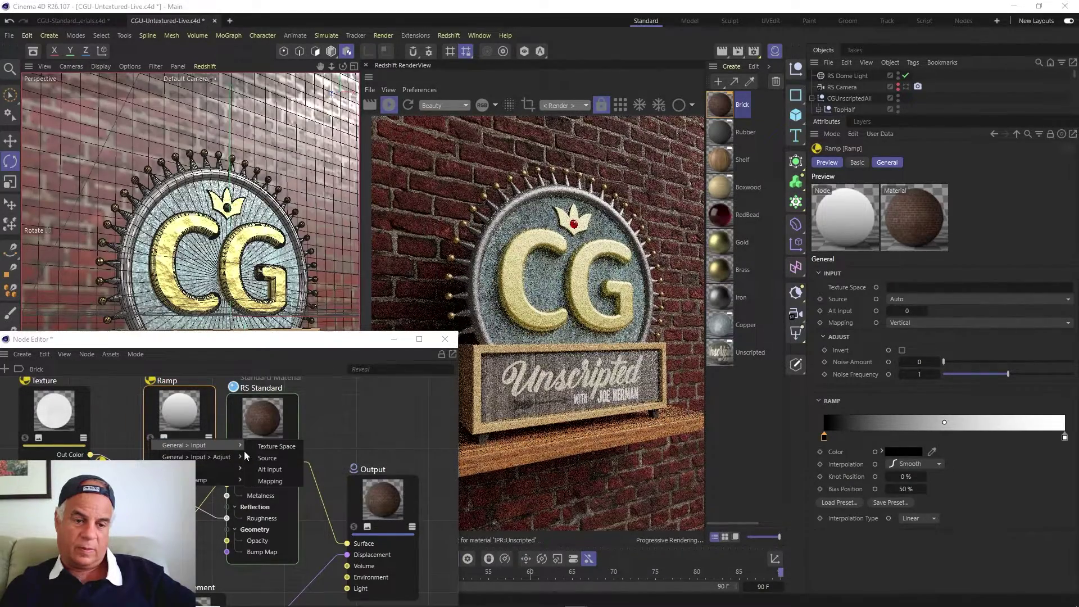
click(289, 468)
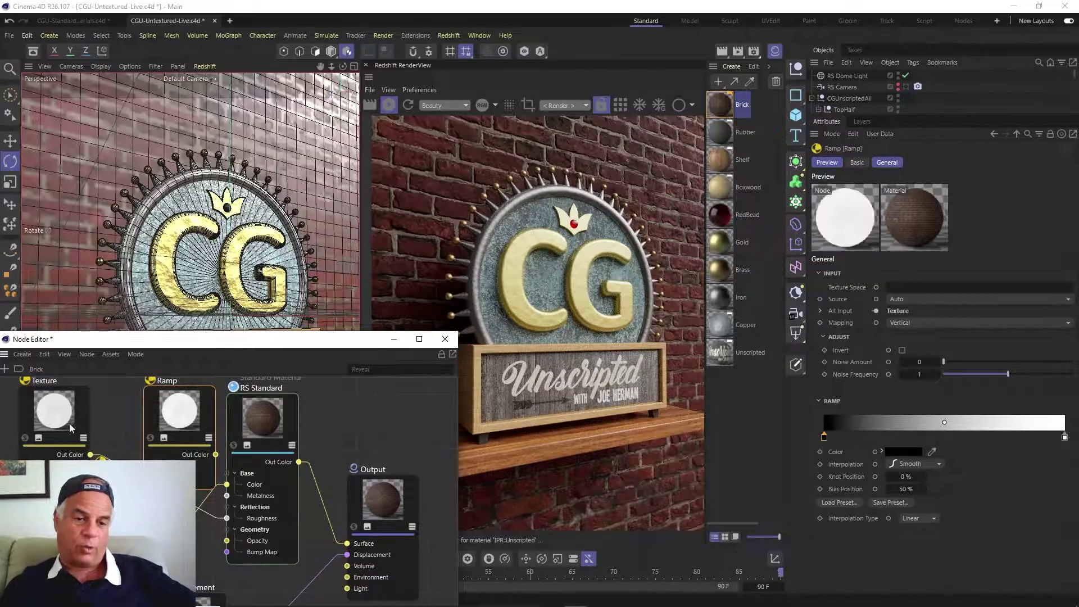
Feed the Ramp's Out Color into RS Standard's Roughness and select the Ramp
drag(219, 332, 219, 199)
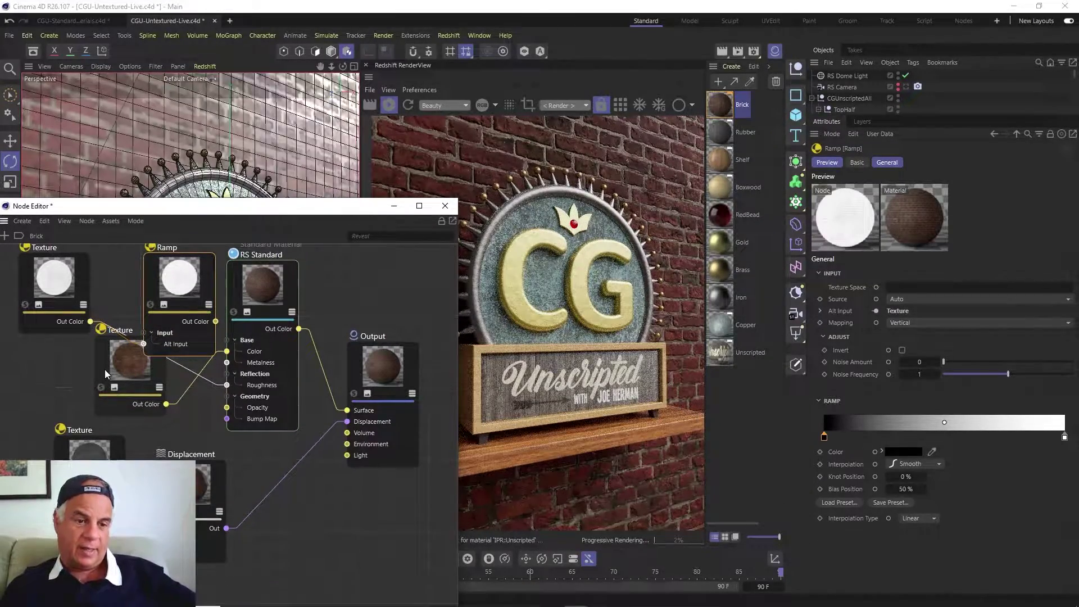
drag(105, 370, 29, 378)
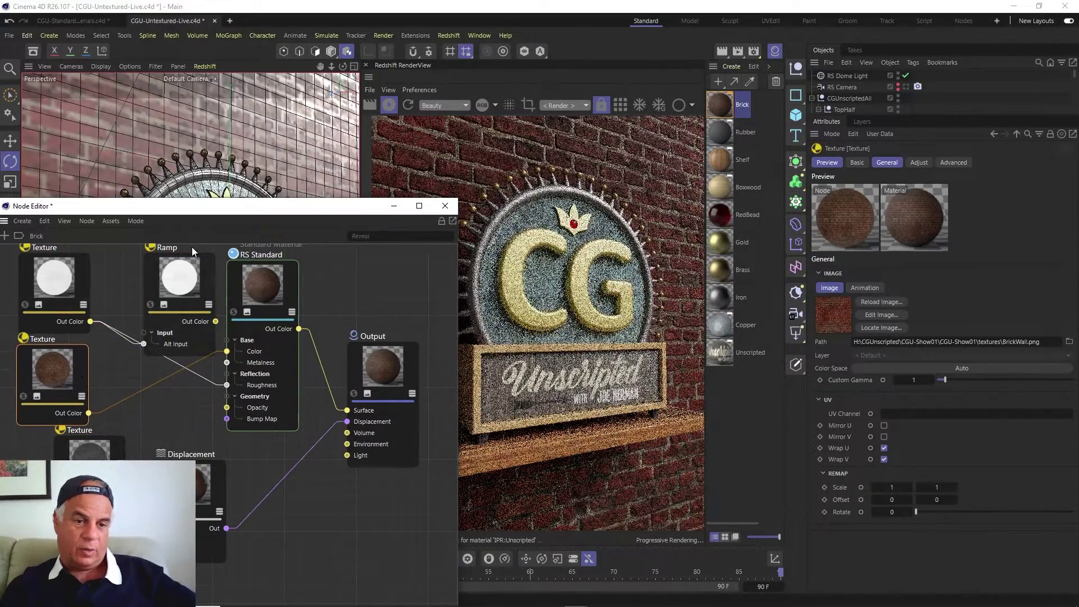
drag(216, 322, 226, 385)
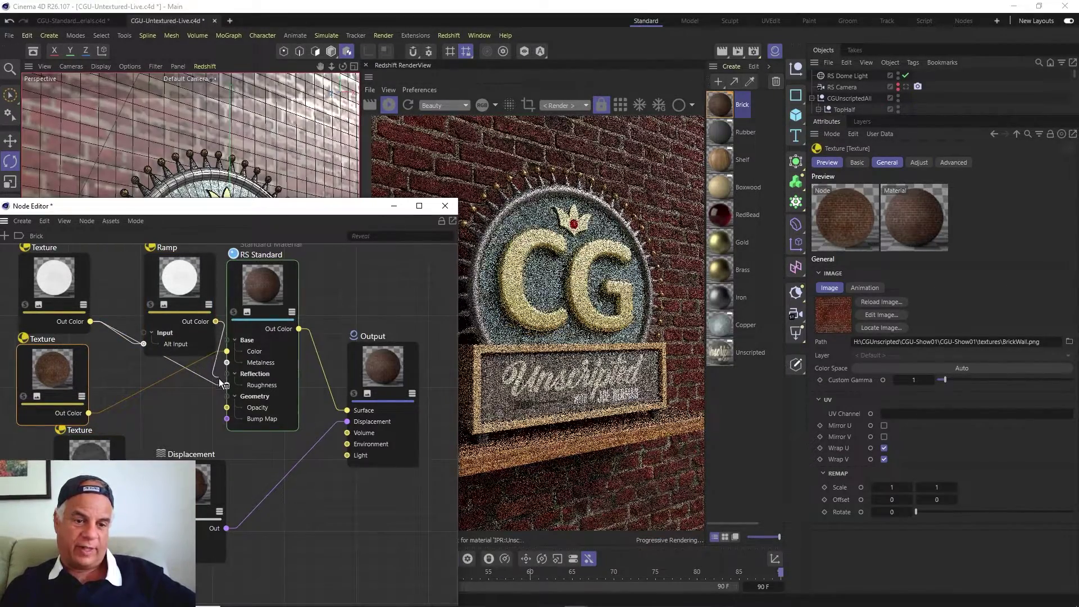
click(207, 278)
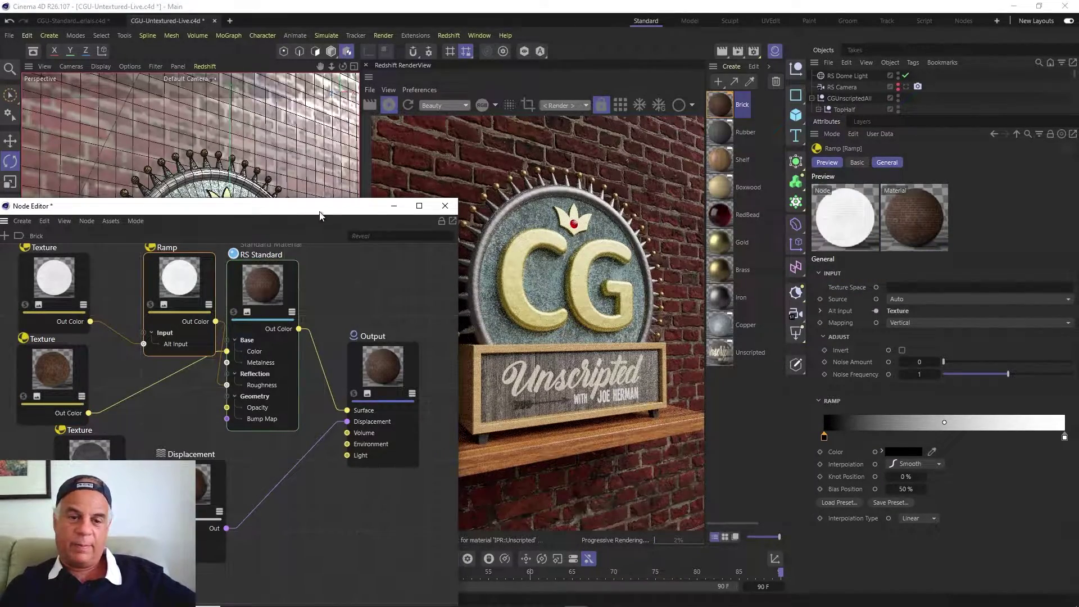
drag(321, 210, 240, 200)
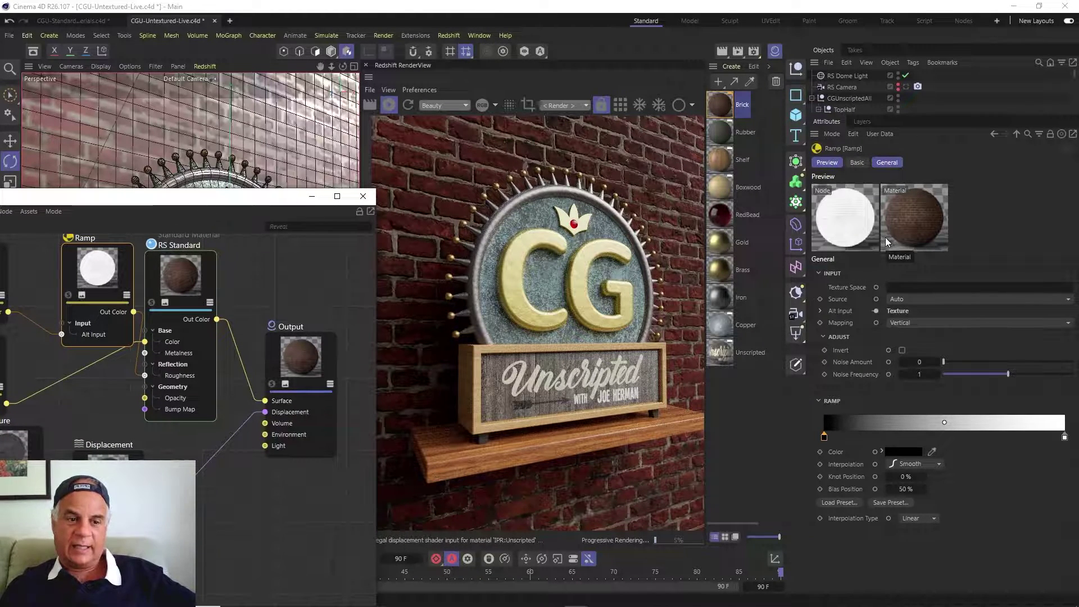
Change the Ramp's right knot from white to light grey at 69% value
double_click(1065, 437)
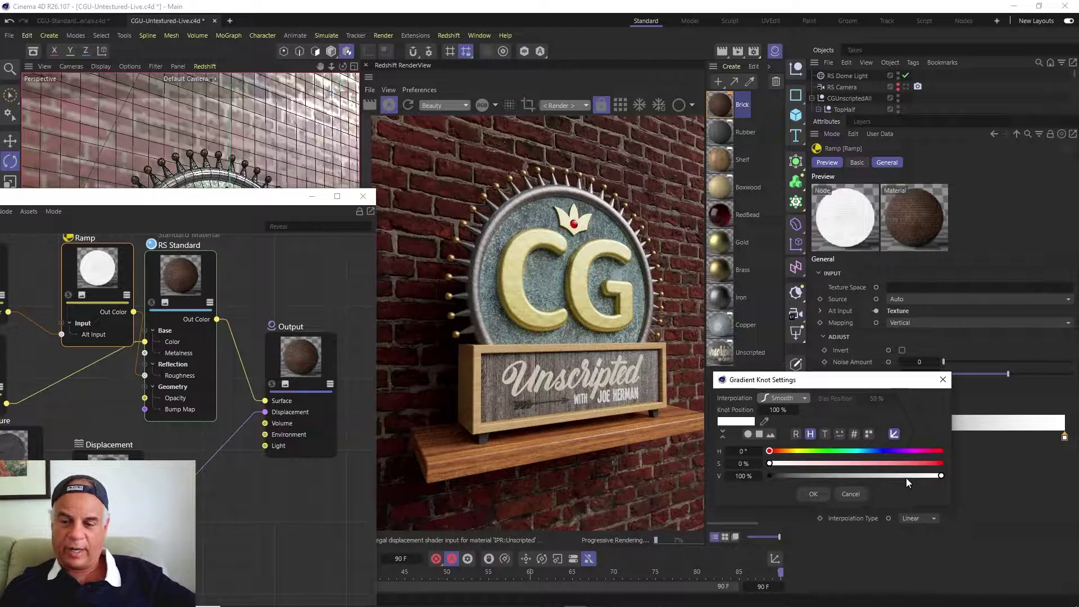
drag(906, 476, 873, 476)
click(814, 494)
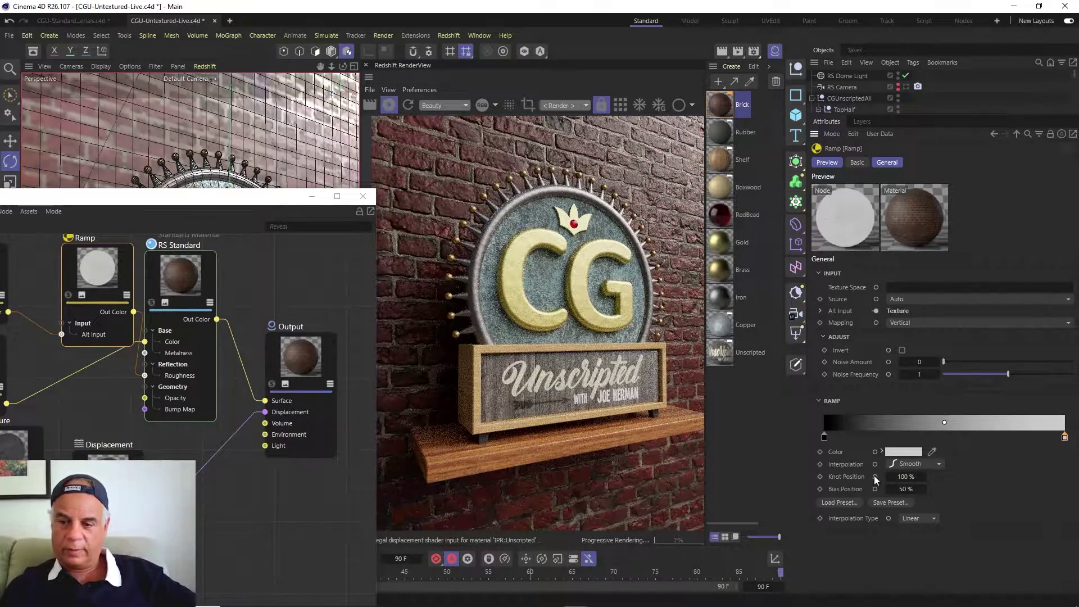
double_click(1064, 436)
drag(873, 470, 888, 477)
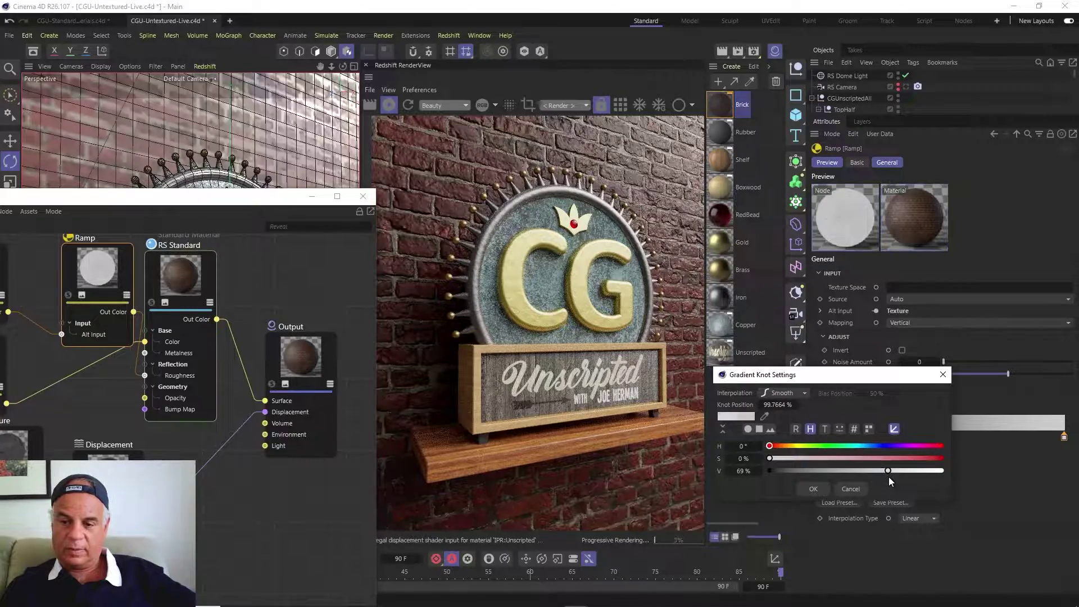
click(816, 489)
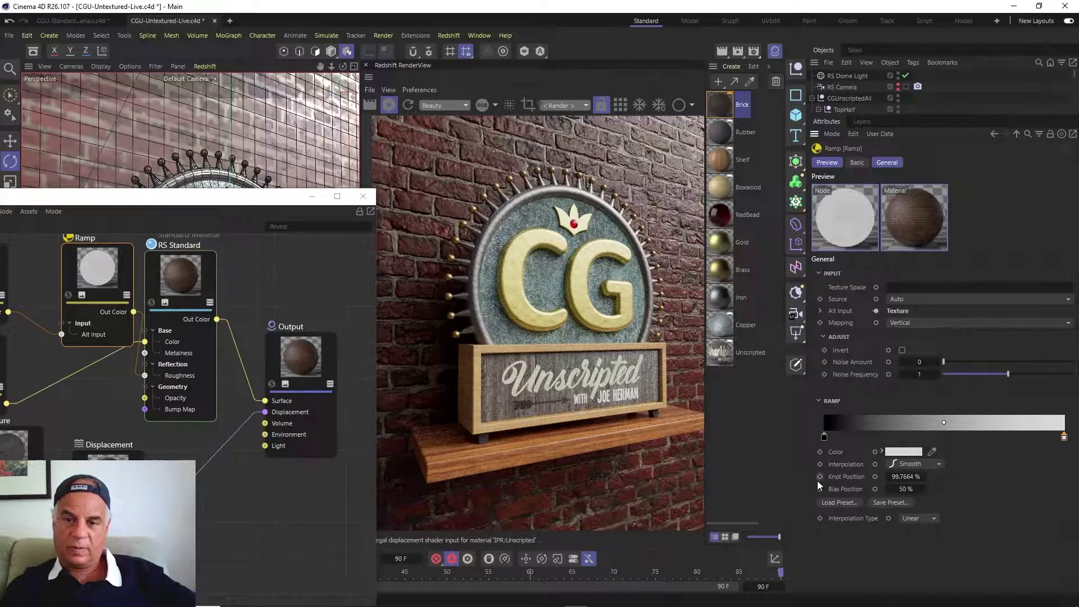